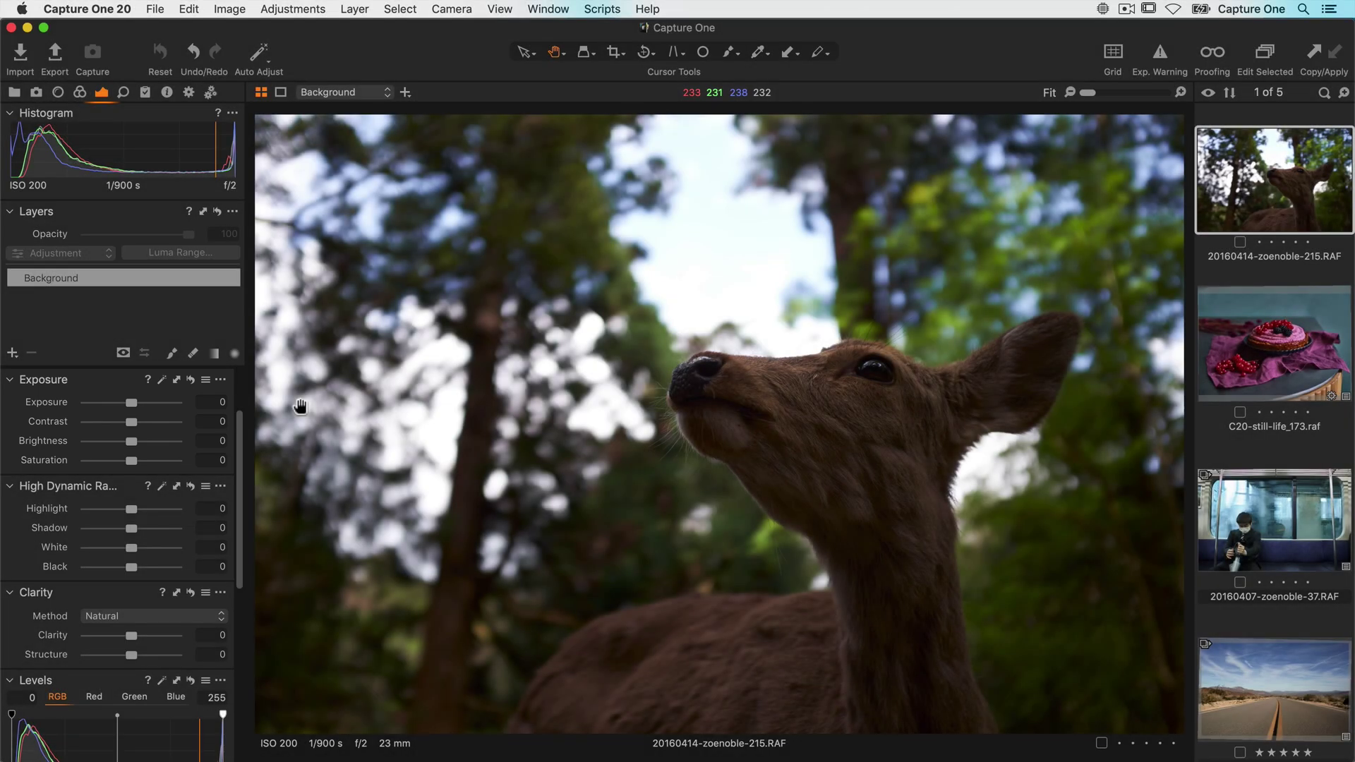
# - Set the deer photo's Exposure to about +1.03, with Contrast 14 and Brightness 14
pyautogui.click(132, 404)
pyautogui.moveTo(133, 401); pyautogui.dragTo(143, 402)
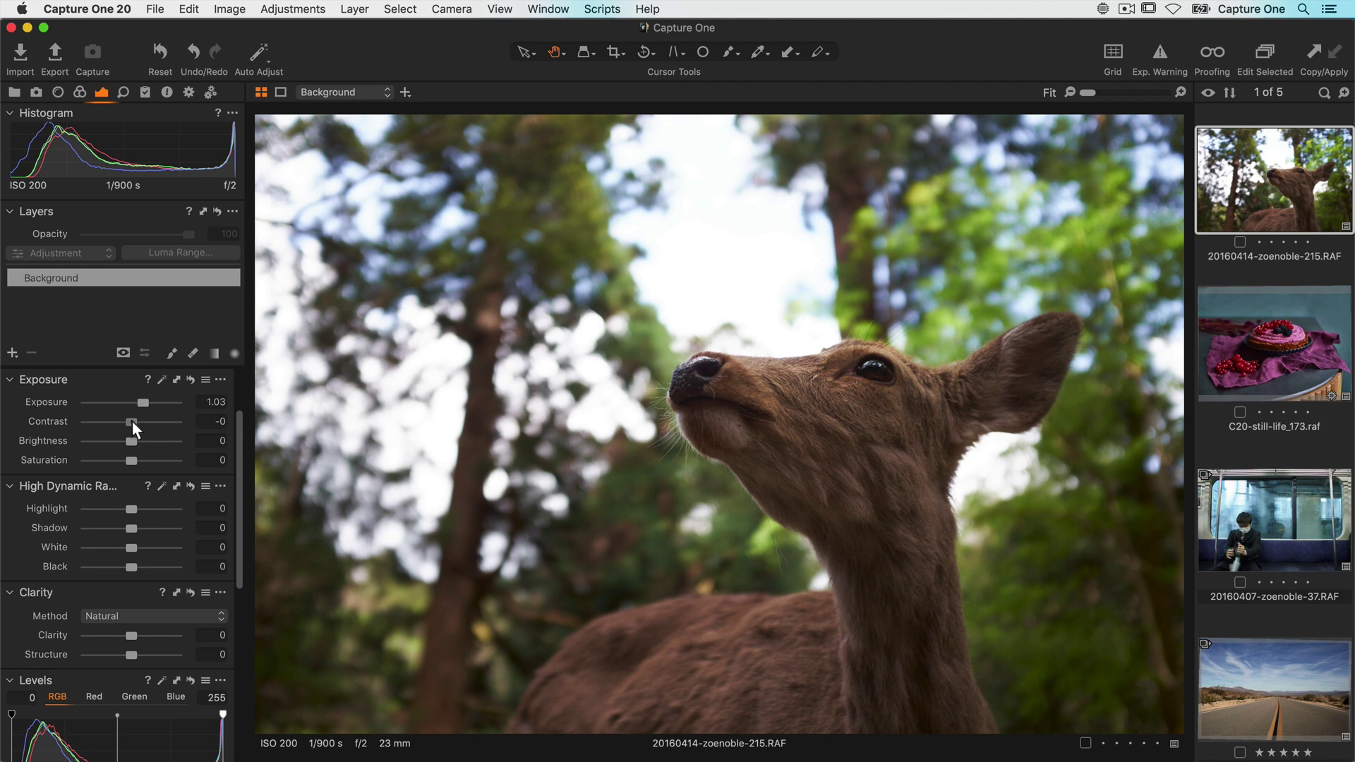
pyautogui.moveTo(133, 420); pyautogui.dragTo(145, 422)
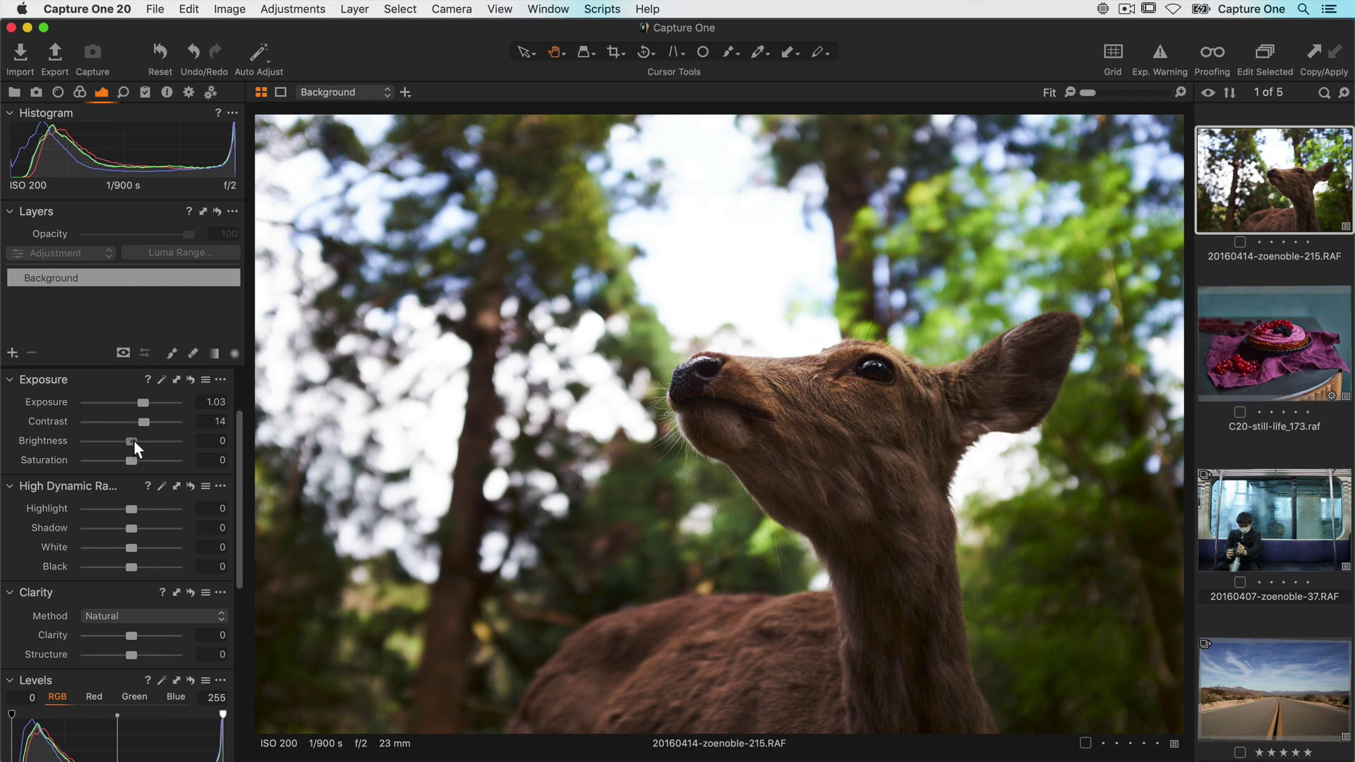
pyautogui.moveTo(133, 438)
pyautogui.mouseDown()
pyautogui.moveTo(130, 450)
pyautogui.moveTo(145, 440)
pyautogui.mouseUp()
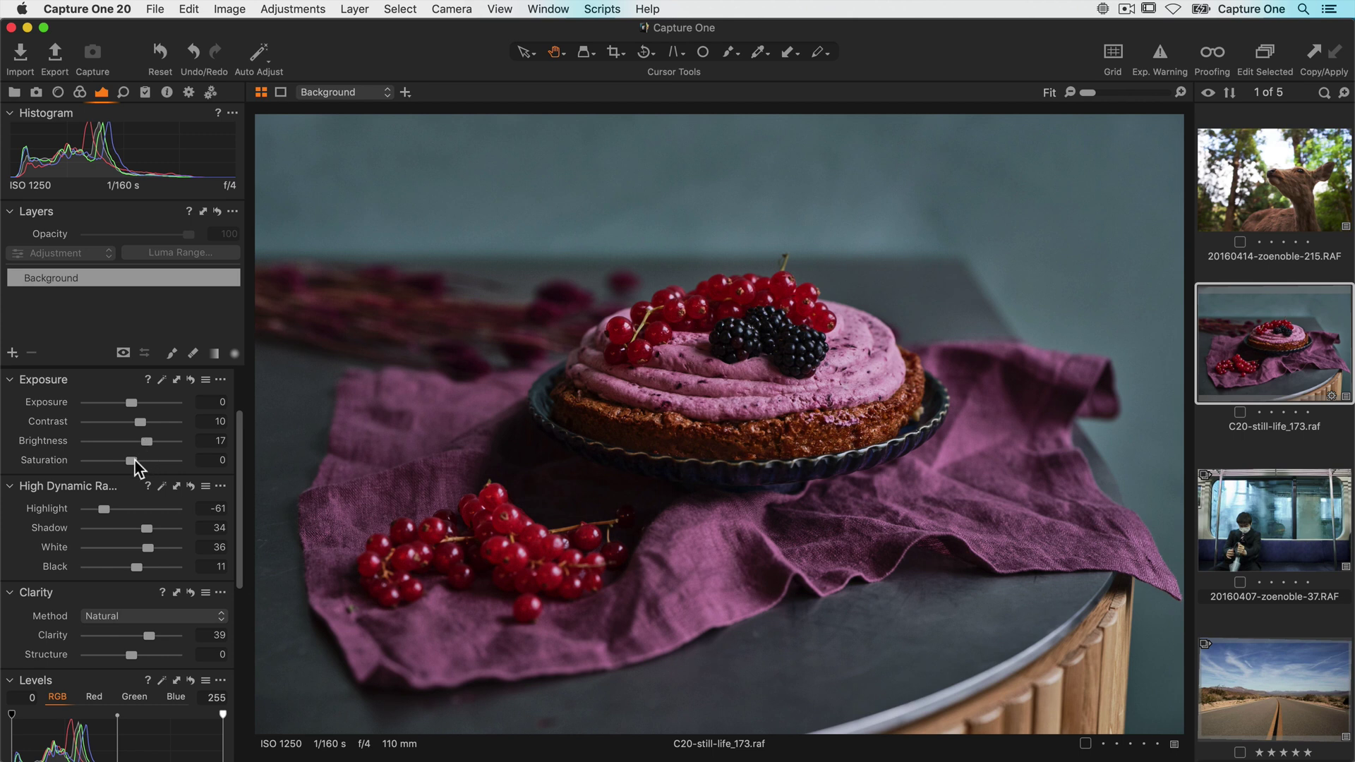
# - Raise the berry tart still-life's Saturation to 50
pyautogui.moveTo(137, 460); pyautogui.dragTo(146, 460)
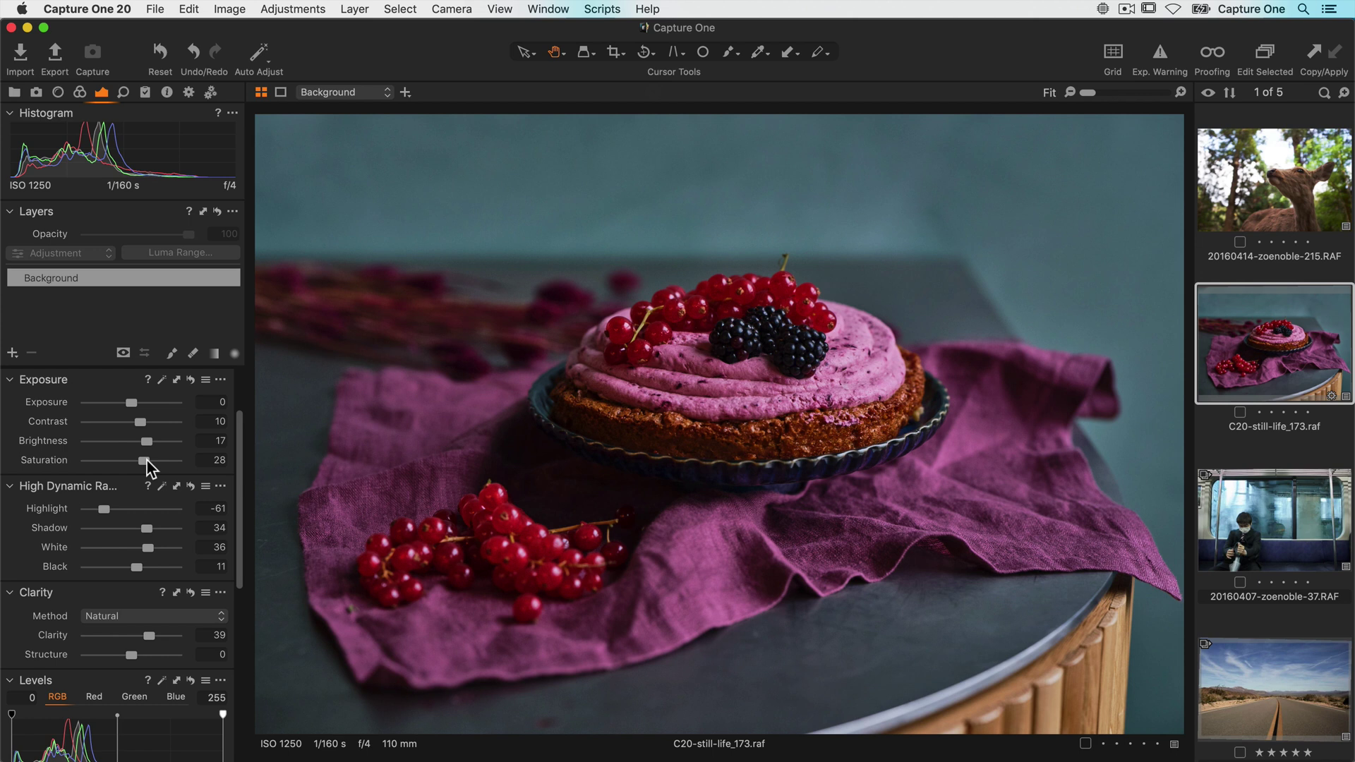
pyautogui.moveTo(146, 458); pyautogui.dragTo(155, 460)
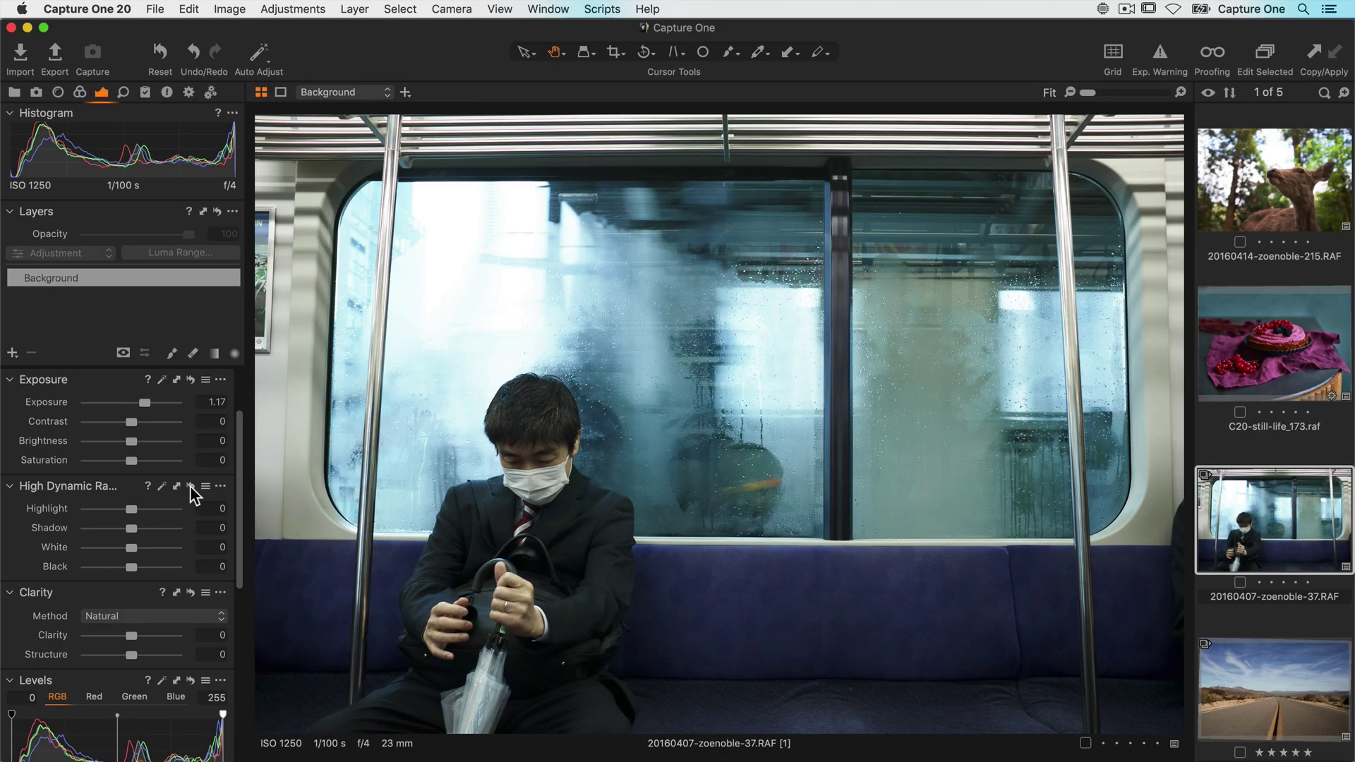
# - Lower the train photo's HDR Highlight to -54 and raise Shadow to 21
pyautogui.moveTo(132, 508); pyautogui.dragTo(115, 514)
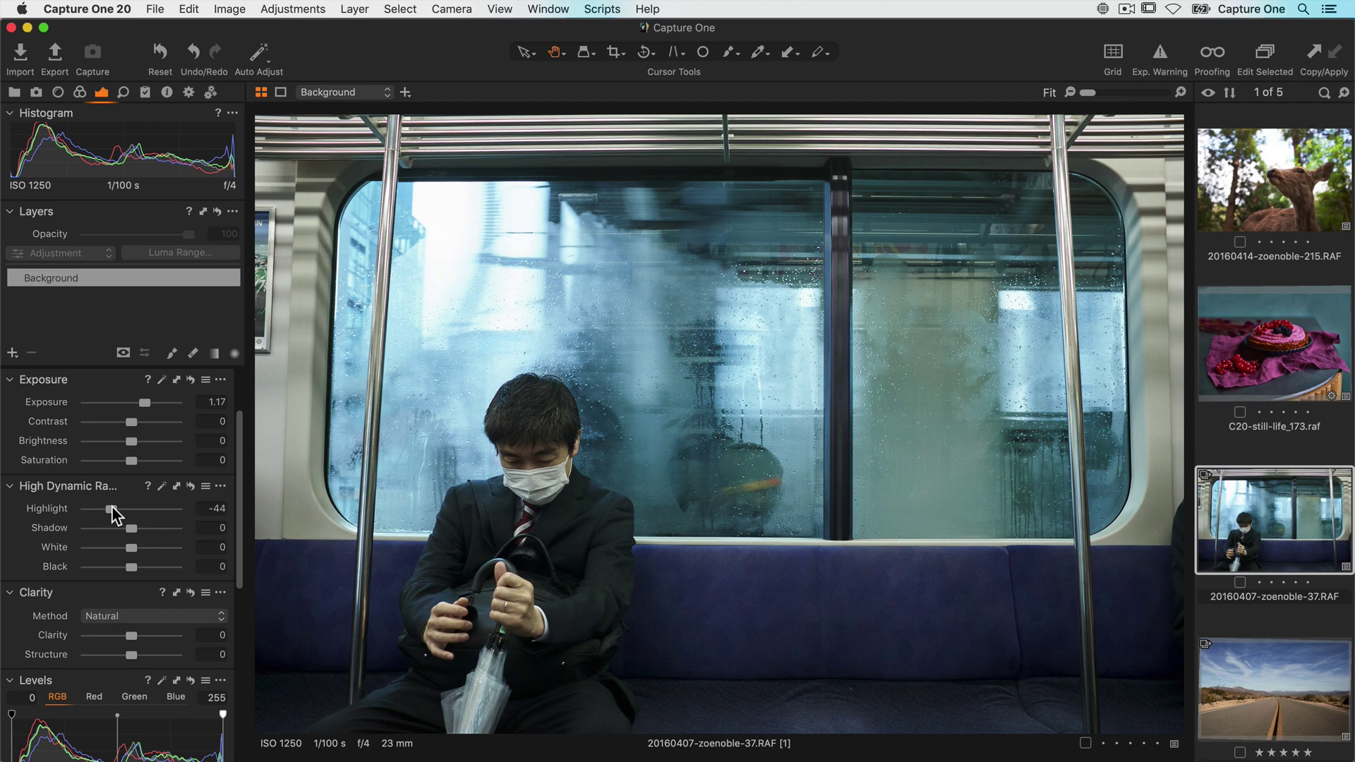
pyautogui.moveTo(112, 506)
pyautogui.mouseDown()
pyautogui.moveTo(147, 505)
pyautogui.moveTo(108, 508)
pyautogui.mouseUp()
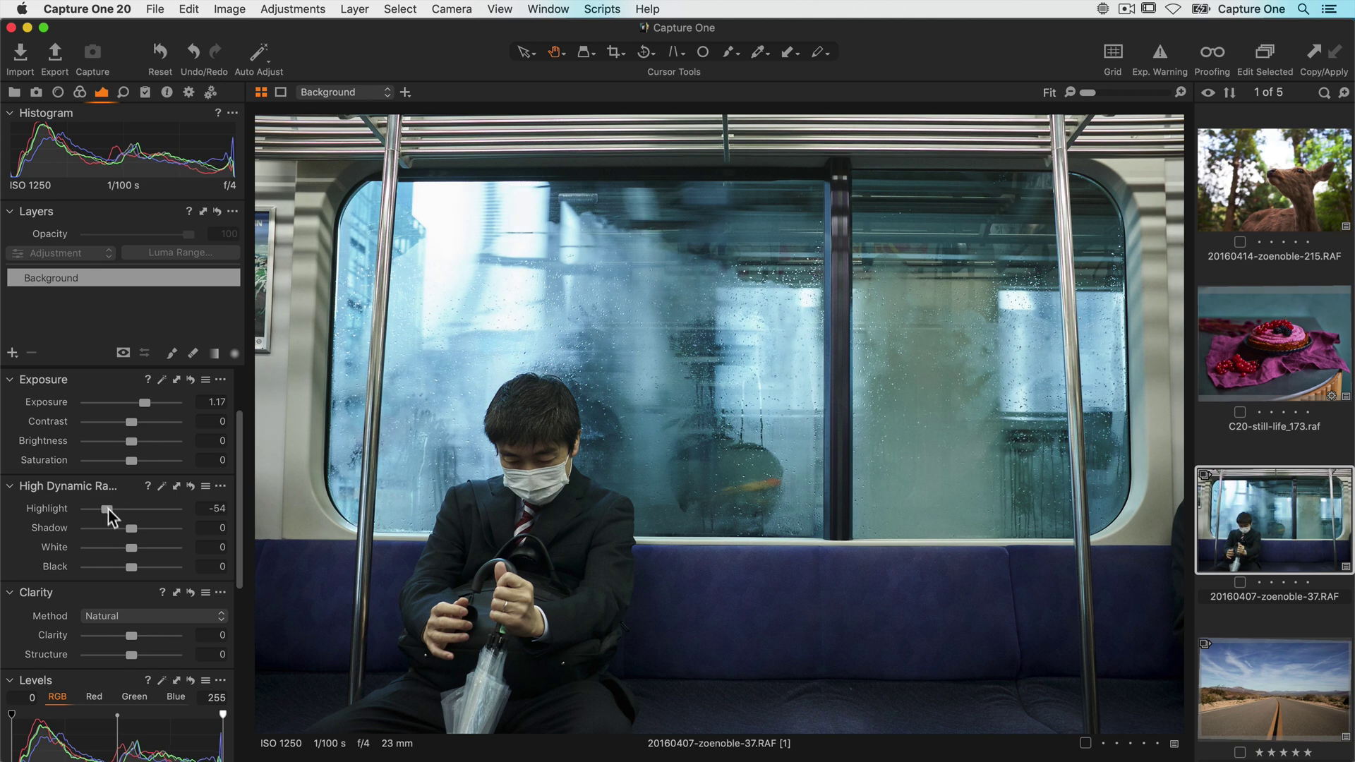
pyautogui.moveTo(129, 526); pyautogui.dragTo(138, 523)
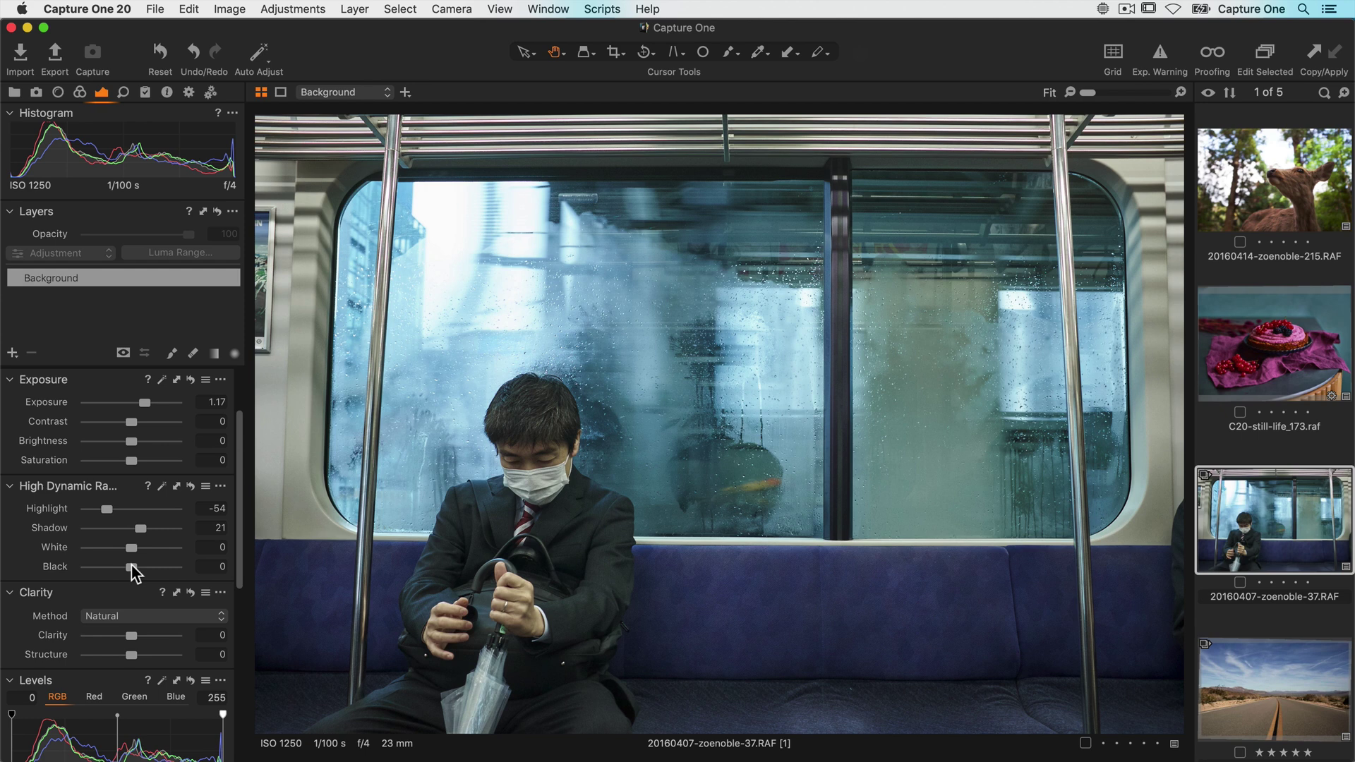
# - Drop the train photo's HDR Black to -49 and lower White to -49
pyautogui.moveTo(132, 564); pyautogui.dragTo(109, 563)
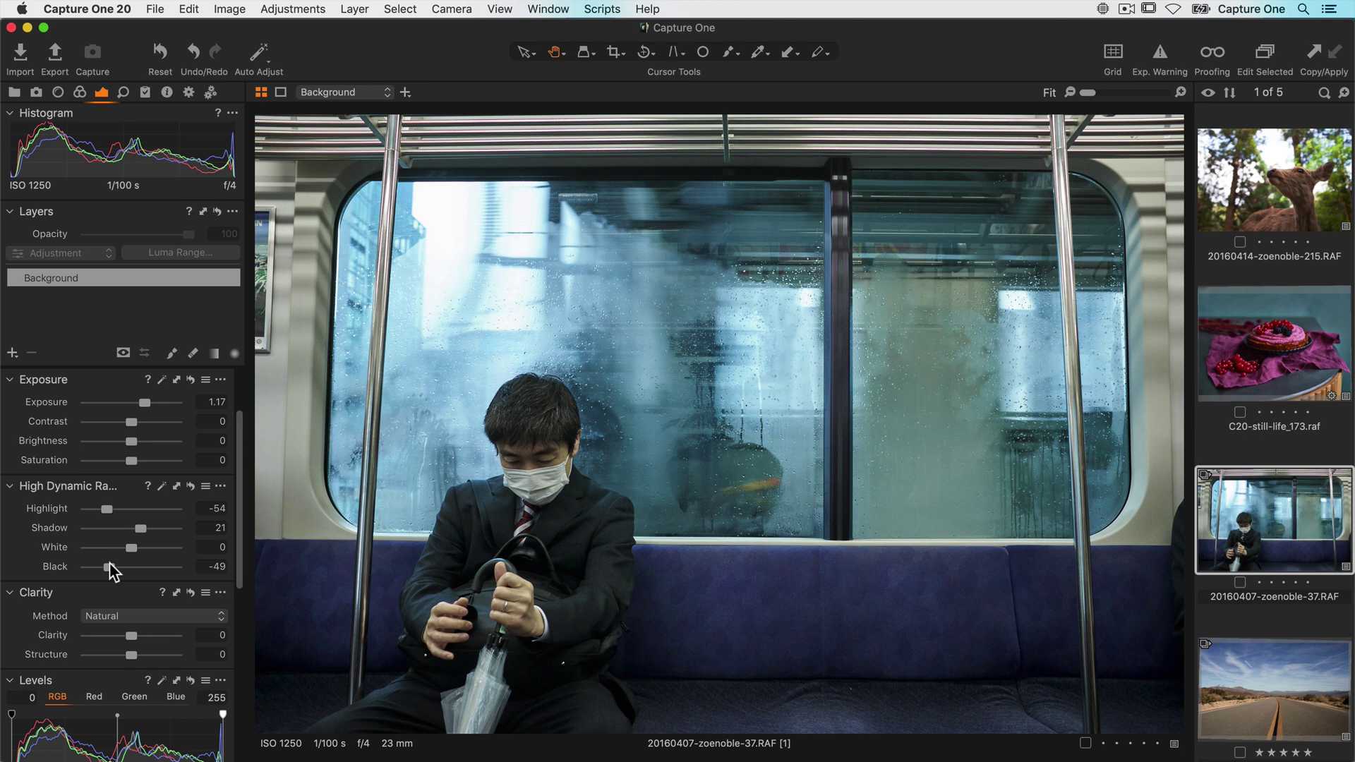
pyautogui.moveTo(133, 547); pyautogui.dragTo(110, 548)
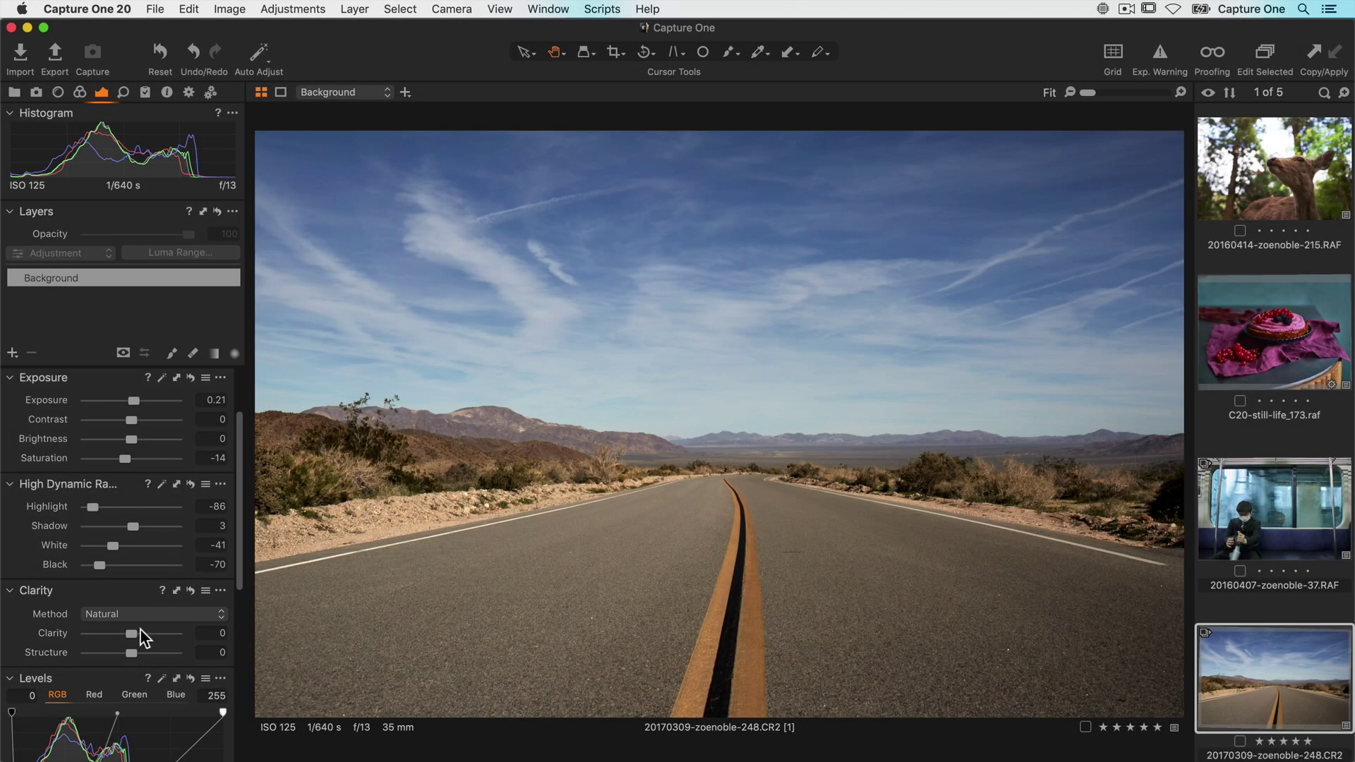
# - Compare strong Clarity and Contrast on the desert road photo, reset both, then set Clarity to 90
pyautogui.moveTo(131, 630); pyautogui.dragTo(173, 626)
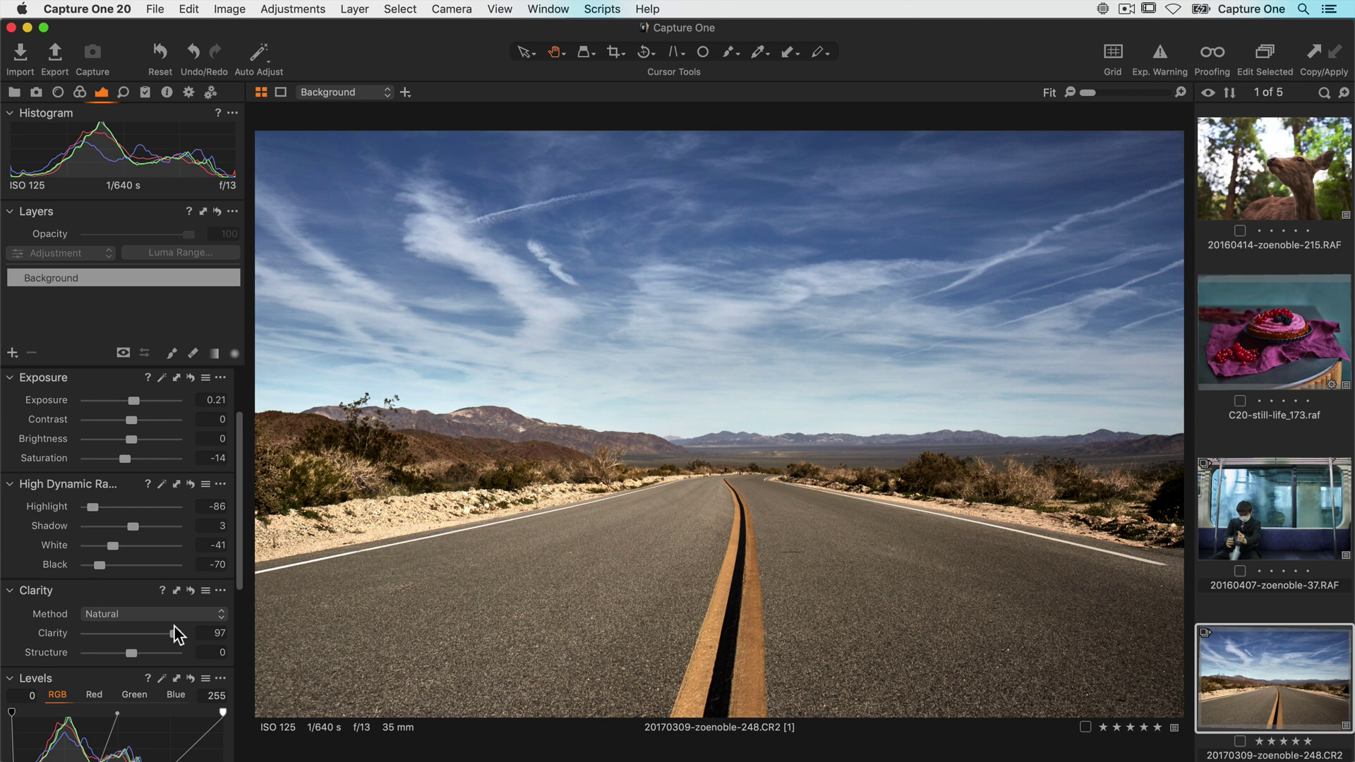
pyautogui.doubleClick(153, 628)
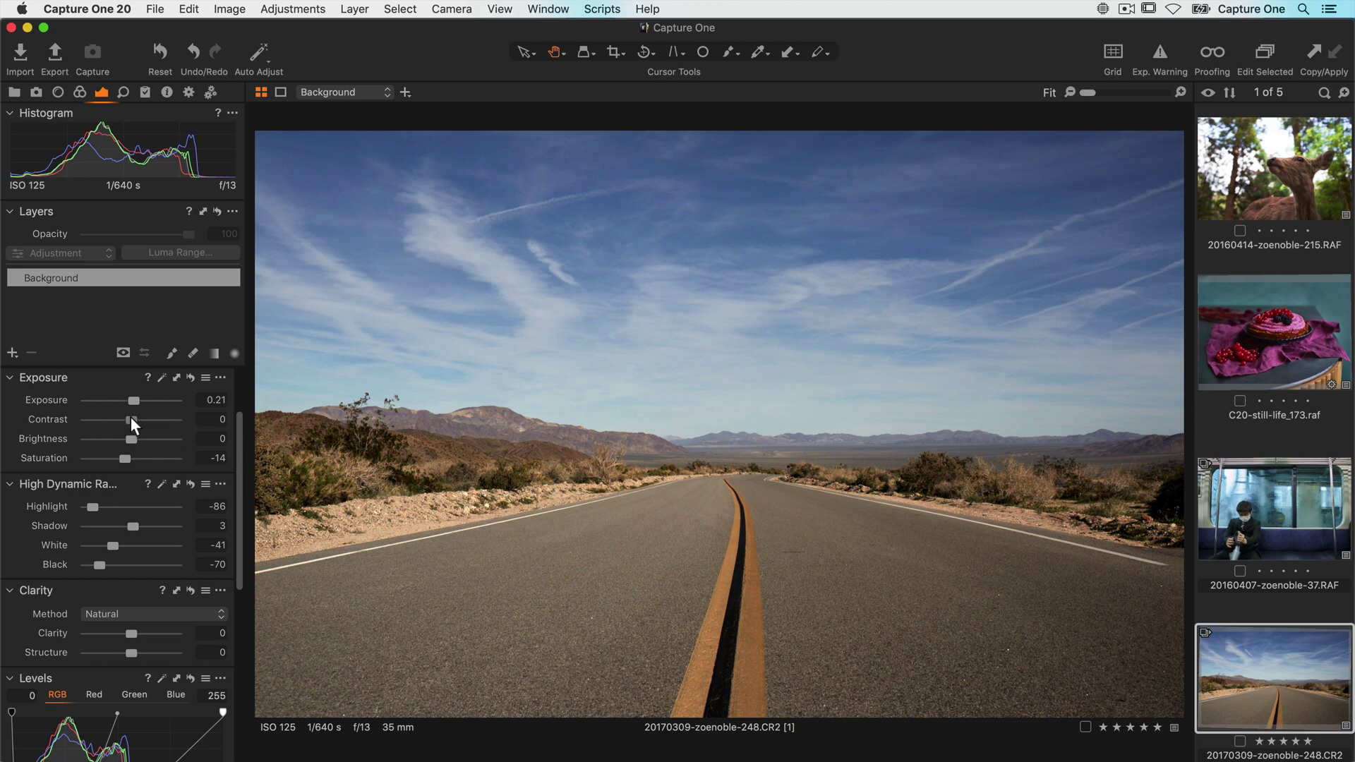
pyautogui.moveTo(132, 418); pyautogui.dragTo(176, 418)
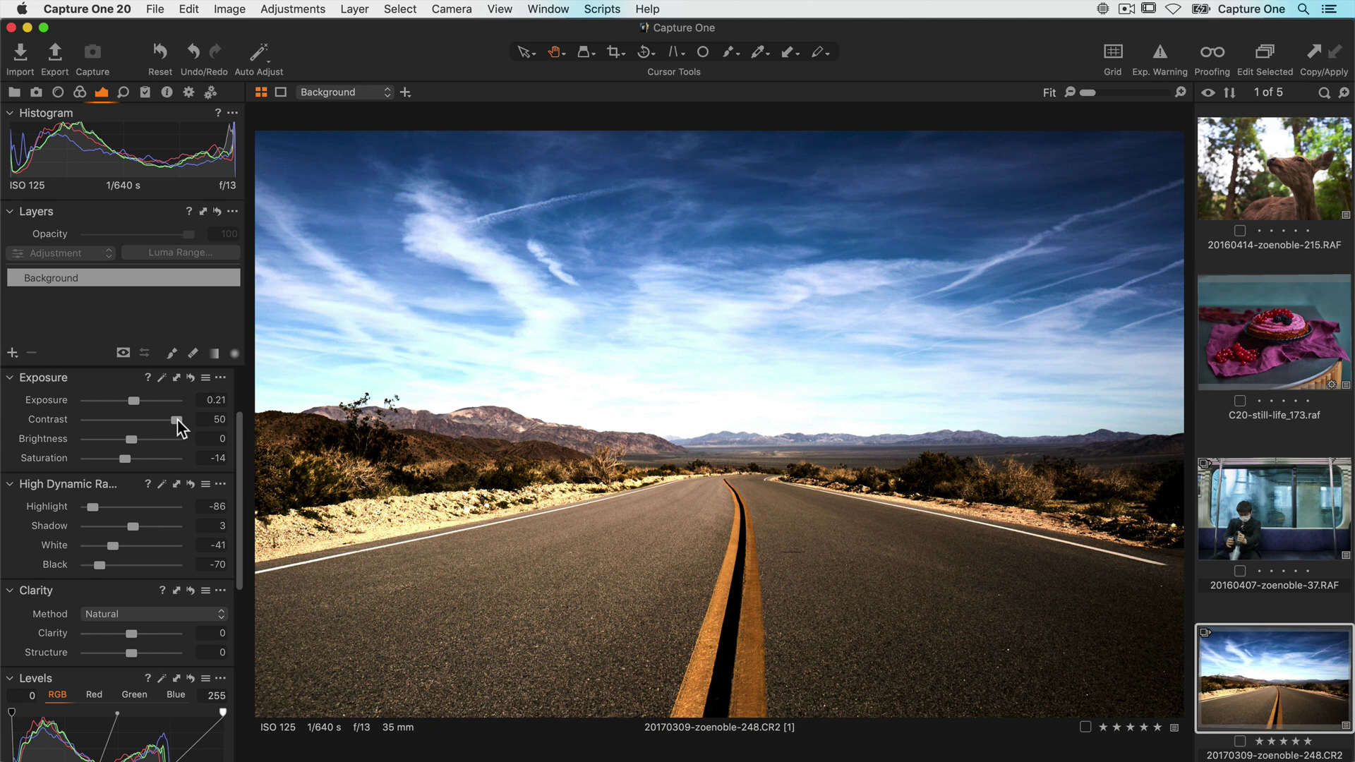
pyautogui.doubleClick(146, 418)
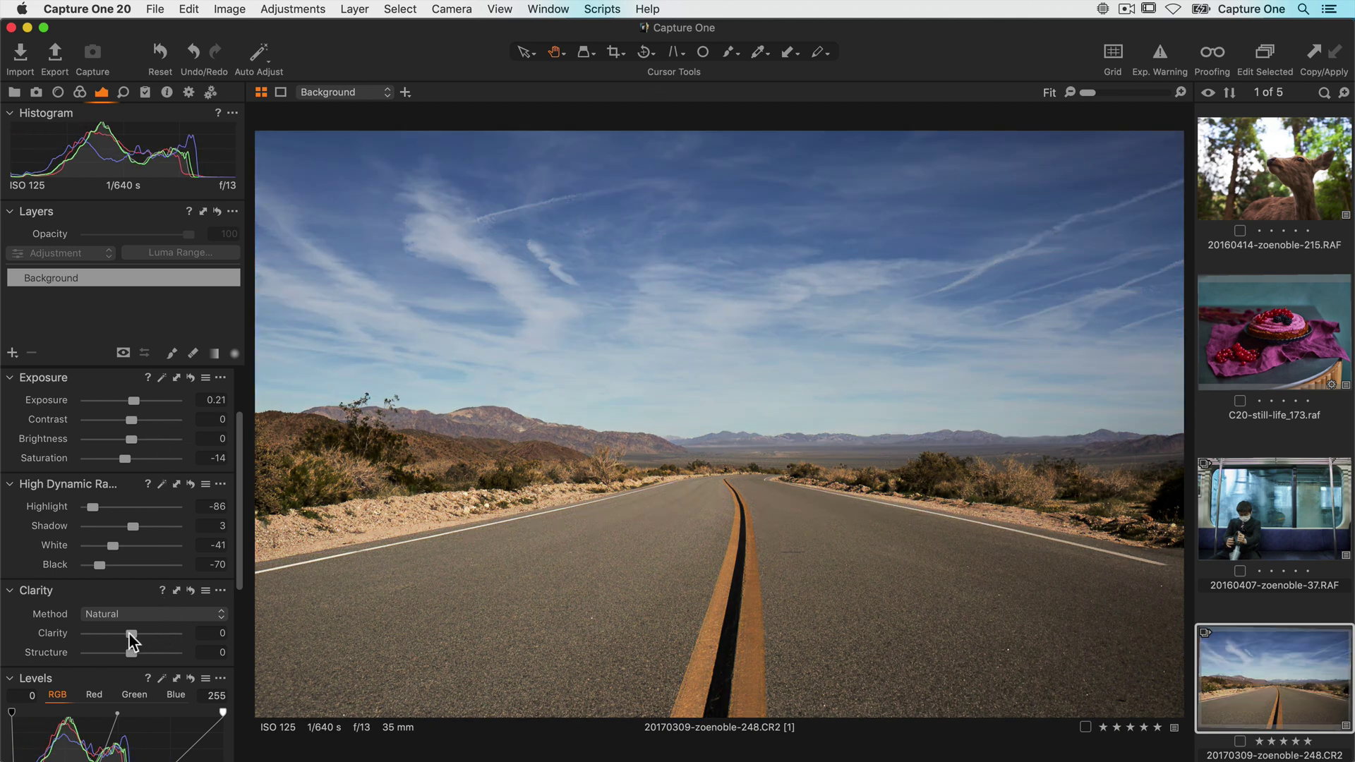
pyautogui.moveTo(130, 634); pyautogui.dragTo(168, 632)
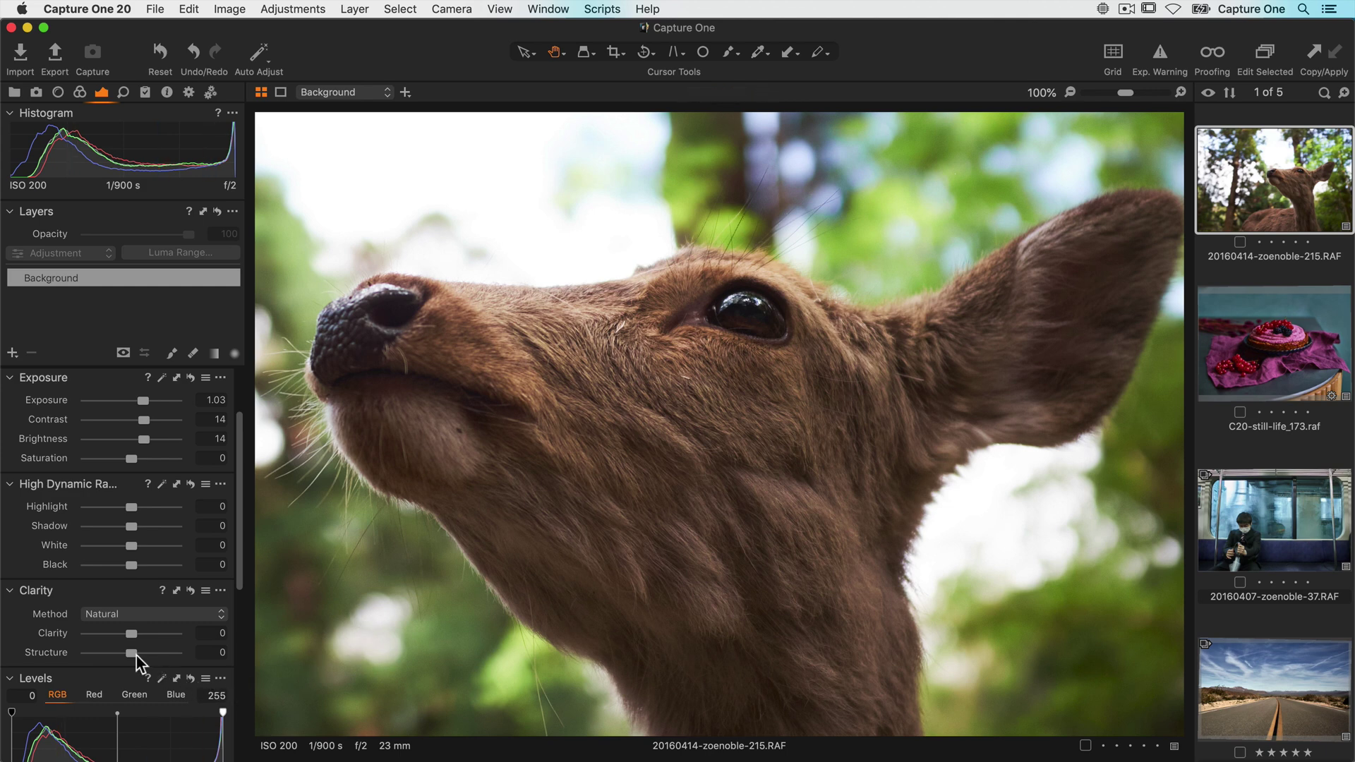
# - Set the deer photo's Structure to 61 to sharpen the fur detail
pyautogui.moveTo(134, 653); pyautogui.dragTo(162, 654)
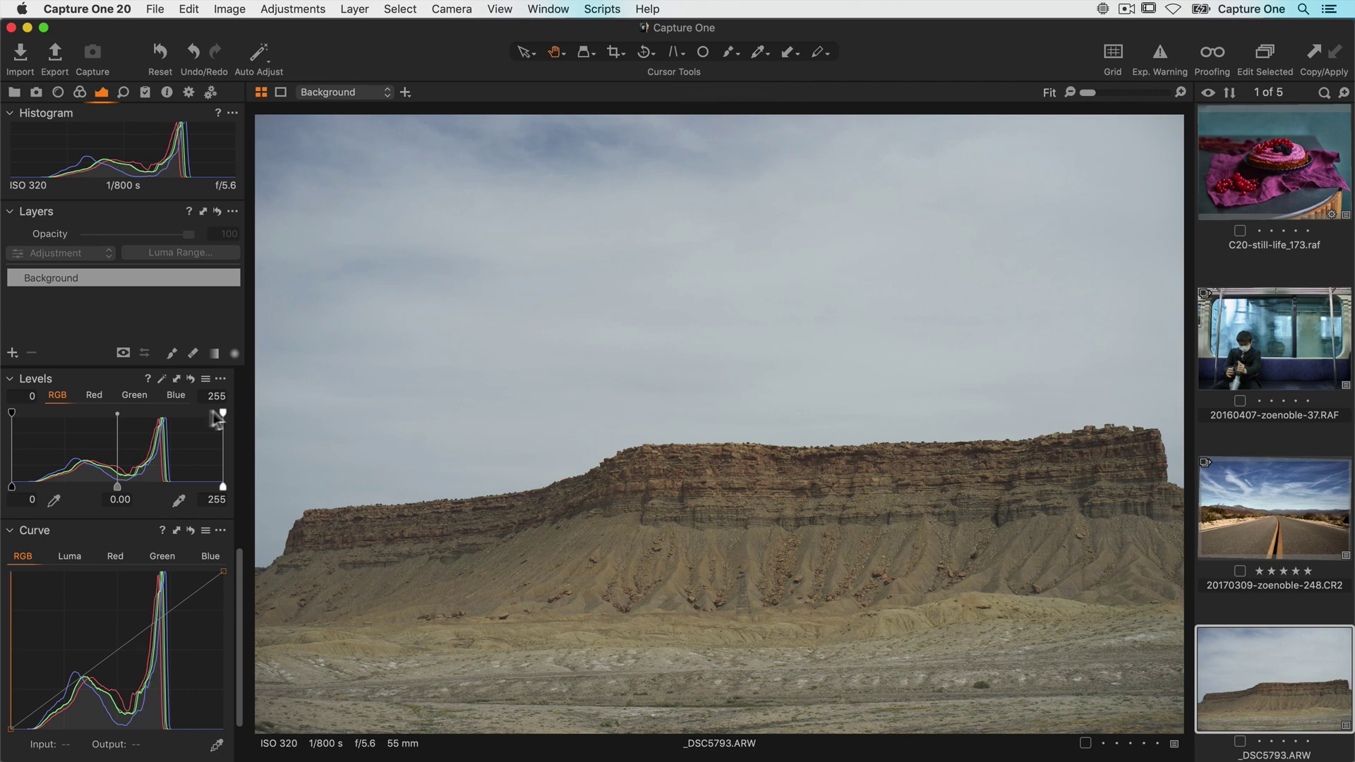
# - Auto-set the mesa's Levels, put output white at 195, lower input white, and set midtones to -0.16
pyautogui.click(162, 379)
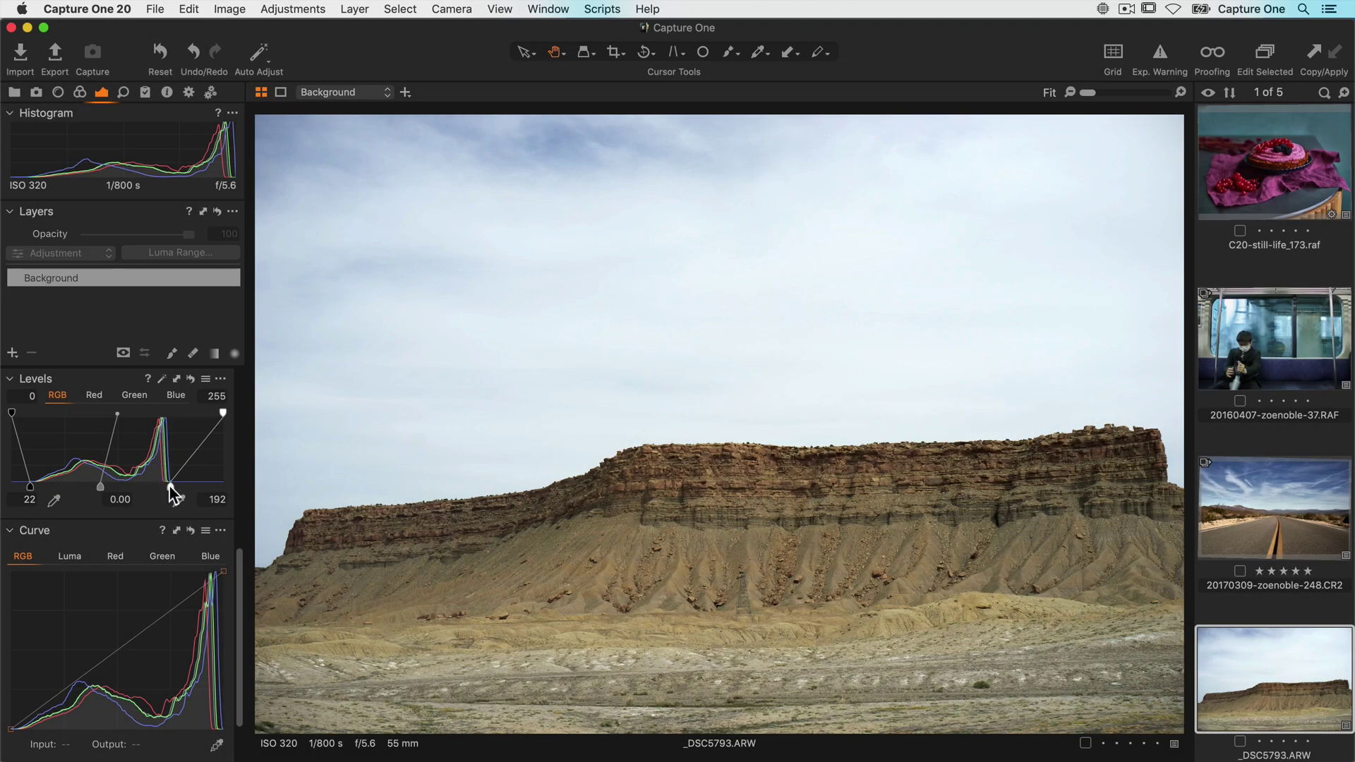
pyautogui.moveTo(169, 485); pyautogui.dragTo(173, 486)
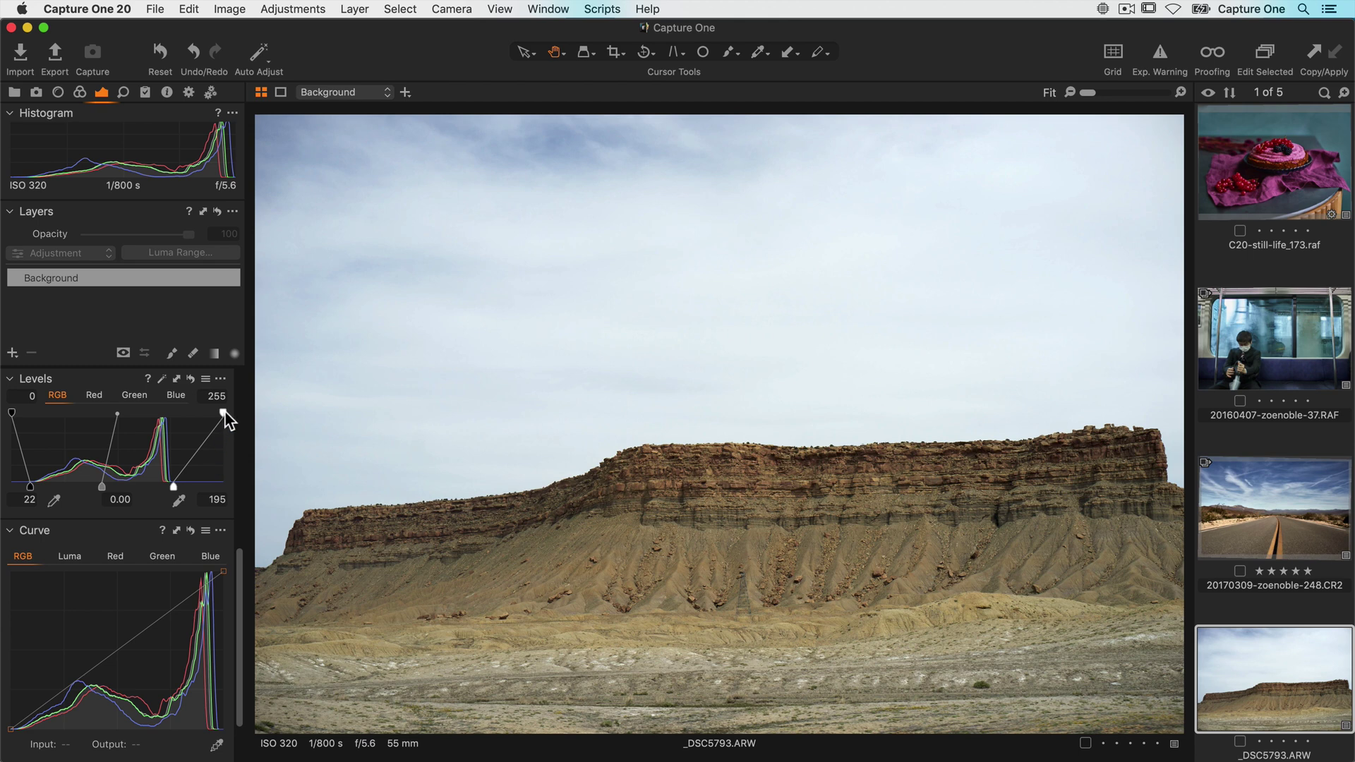
pyautogui.moveTo(224, 412)
pyautogui.mouseDown()
pyautogui.moveTo(208, 411)
pyautogui.moveTo(224, 412)
pyautogui.mouseUp()
pyautogui.moveTo(103, 485); pyautogui.dragTo(113, 485)
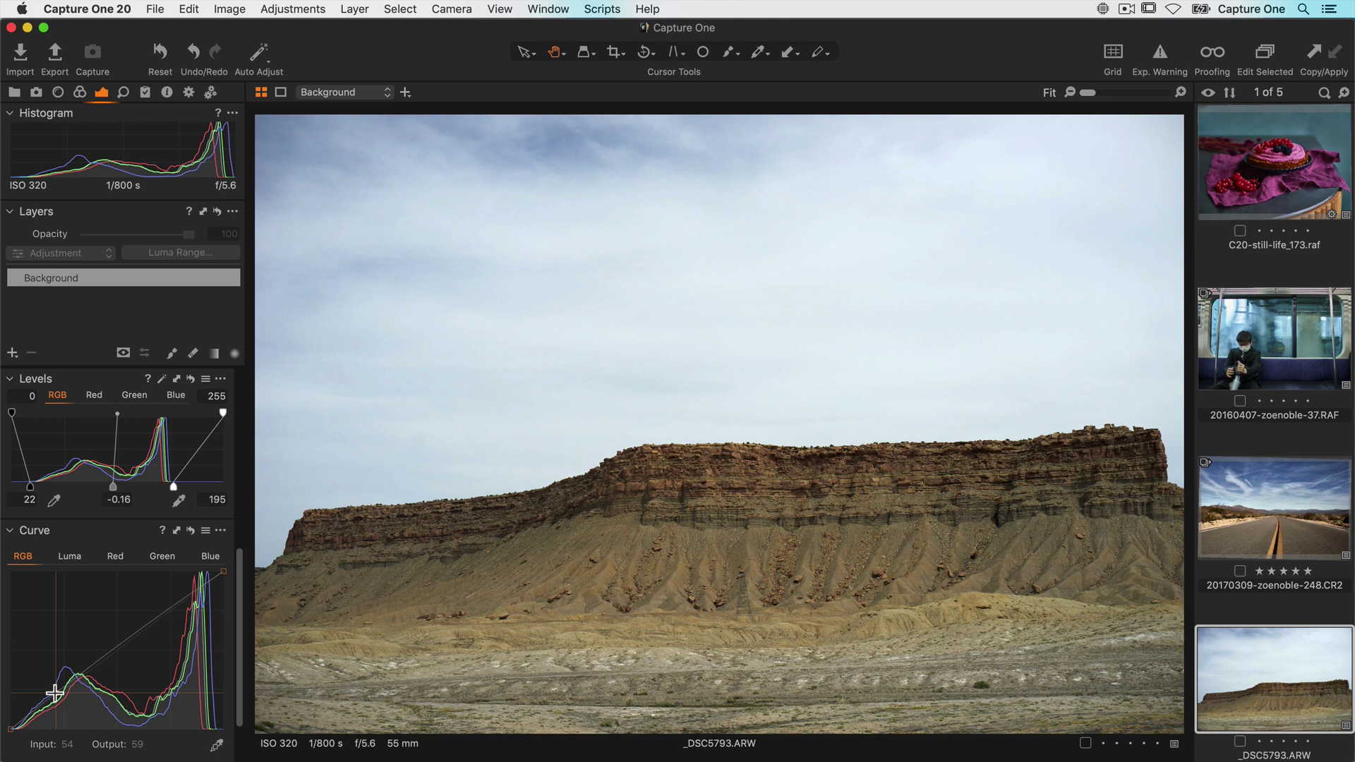
pyautogui.moveTo(54, 692); pyautogui.dragTo(51, 679)
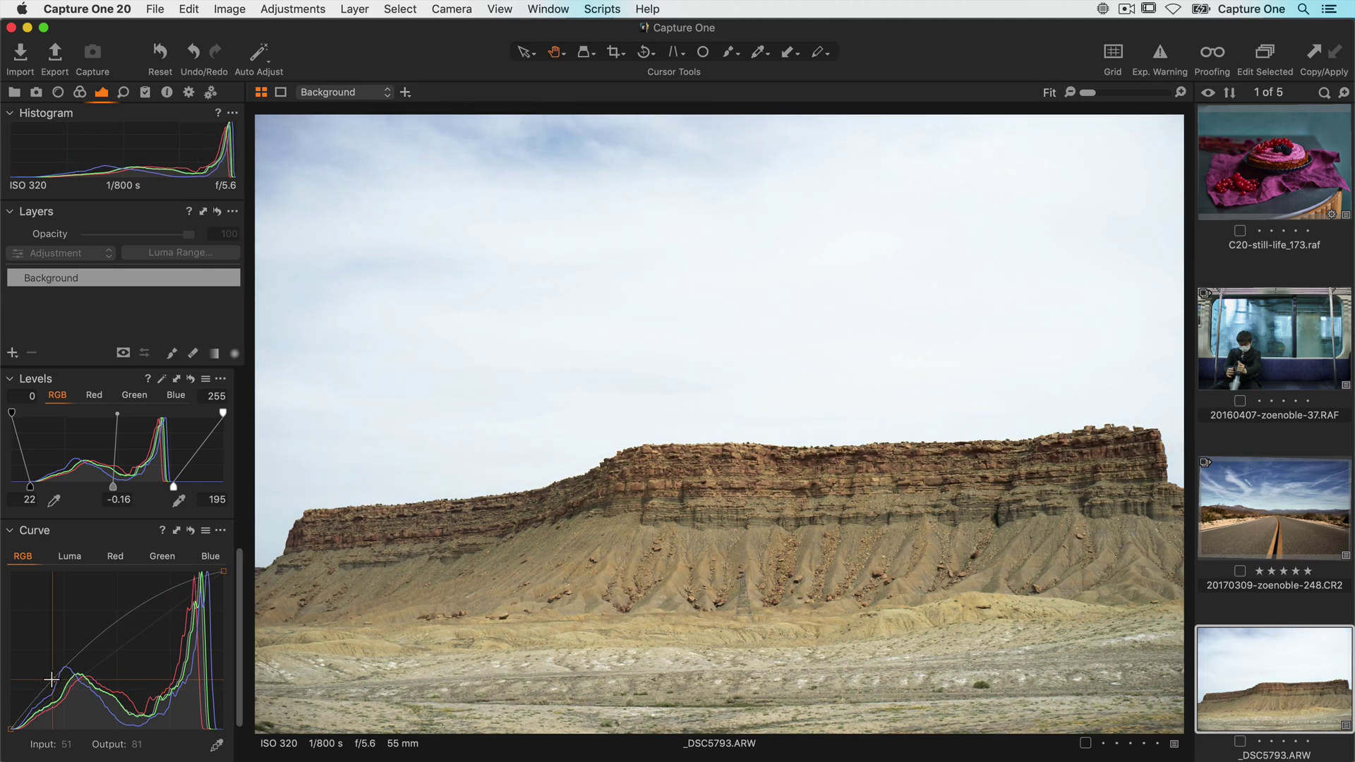
pyautogui.moveTo(51, 678); pyautogui.dragTo(49, 683)
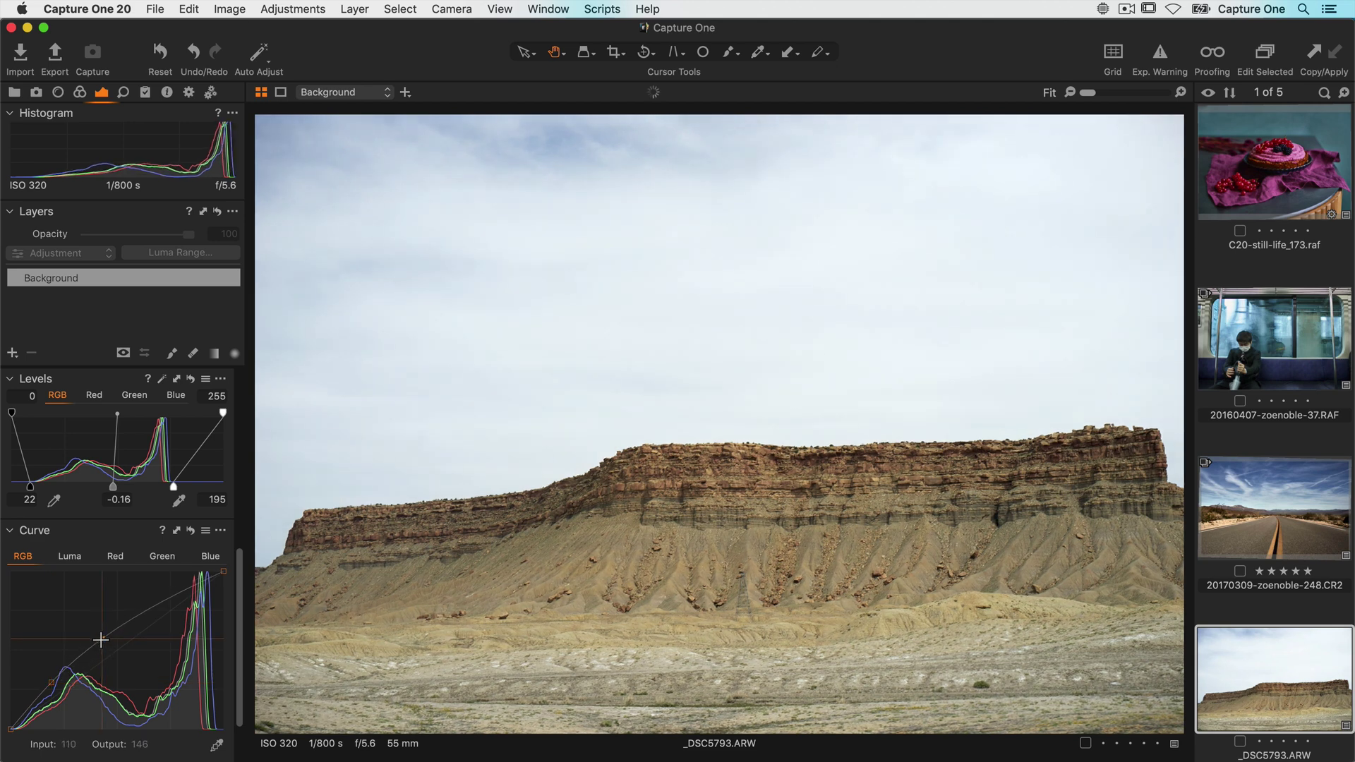
pyautogui.moveTo(100, 639); pyautogui.dragTo(50, 697)
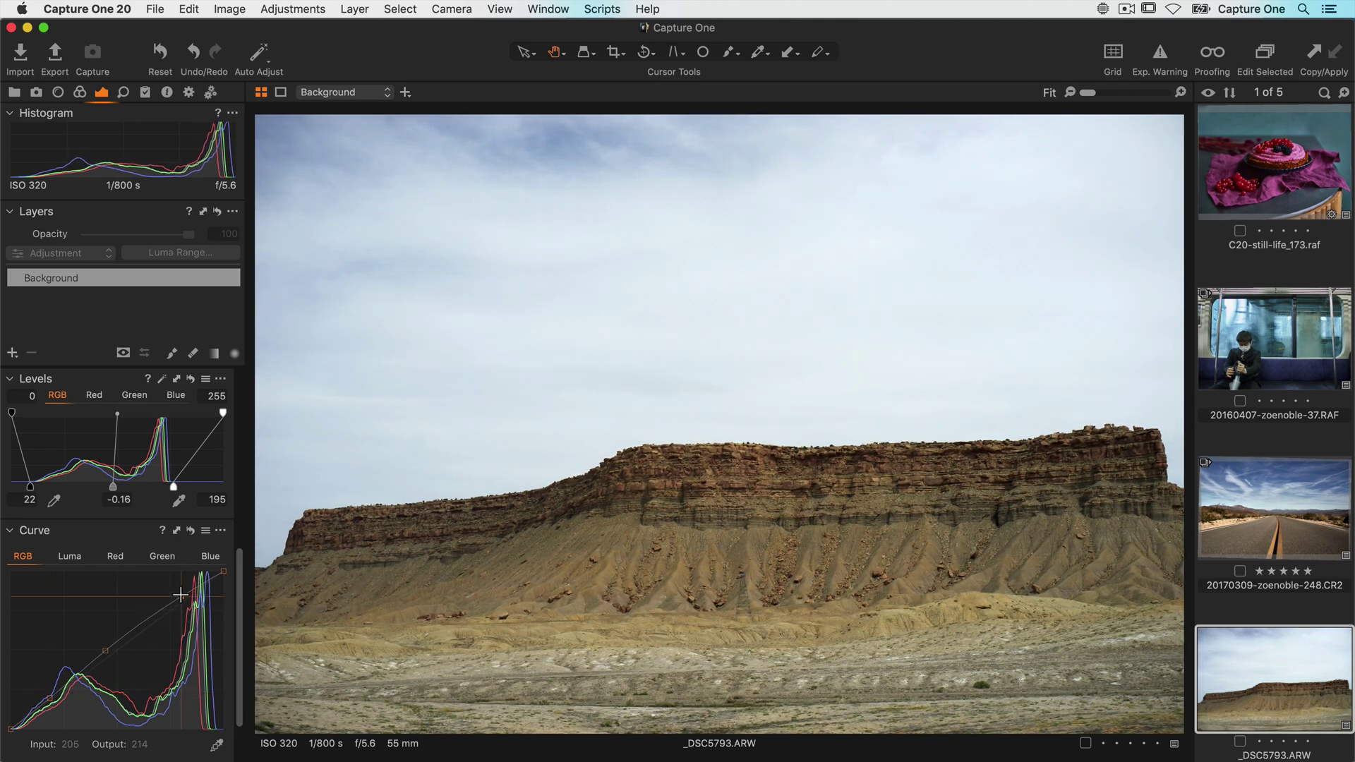
pyautogui.moveTo(180, 594); pyautogui.dragTo(184, 590)
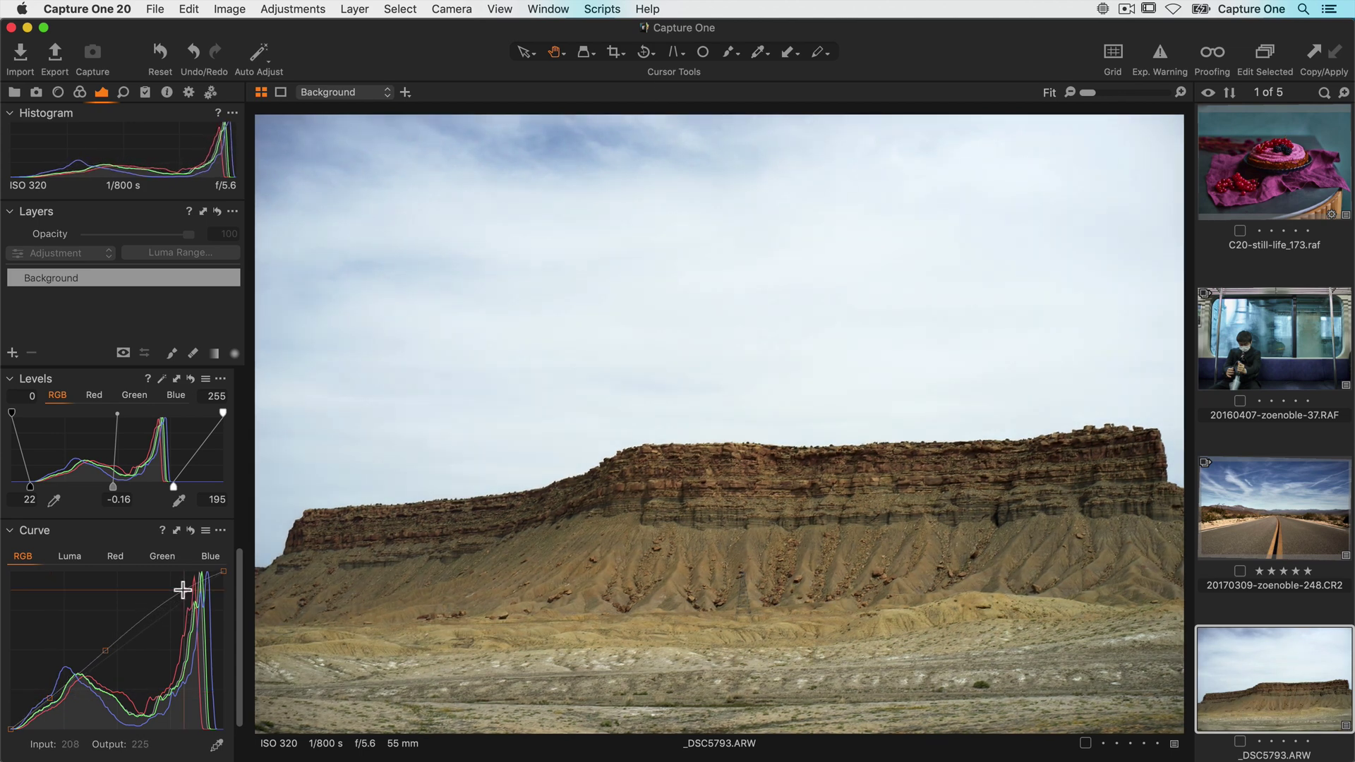
pyautogui.click(108, 646)
pyautogui.moveTo(49, 697); pyautogui.dragTo(48, 704)
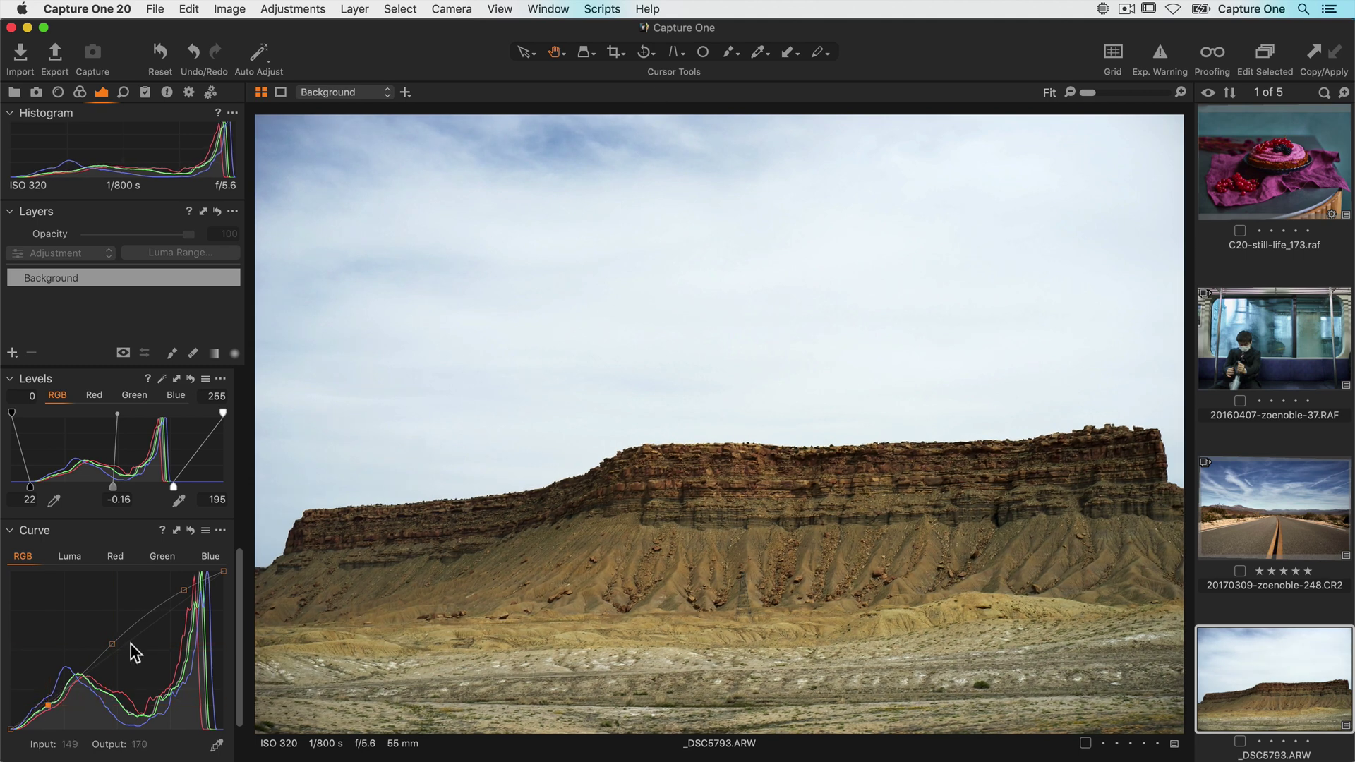
pyautogui.click(191, 530)
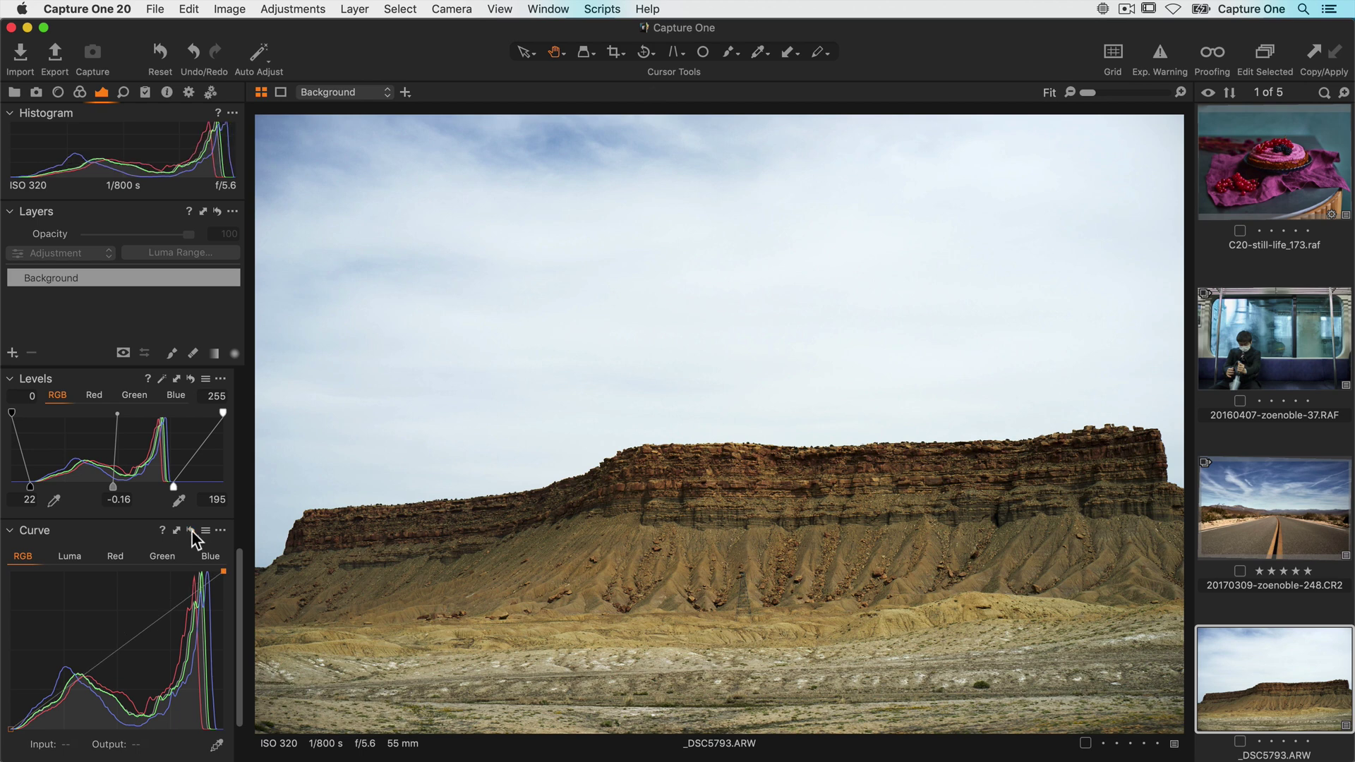
# - Form an S-shaped RGB curve by pulling shadows down and highlights up
pyautogui.click(109, 643)
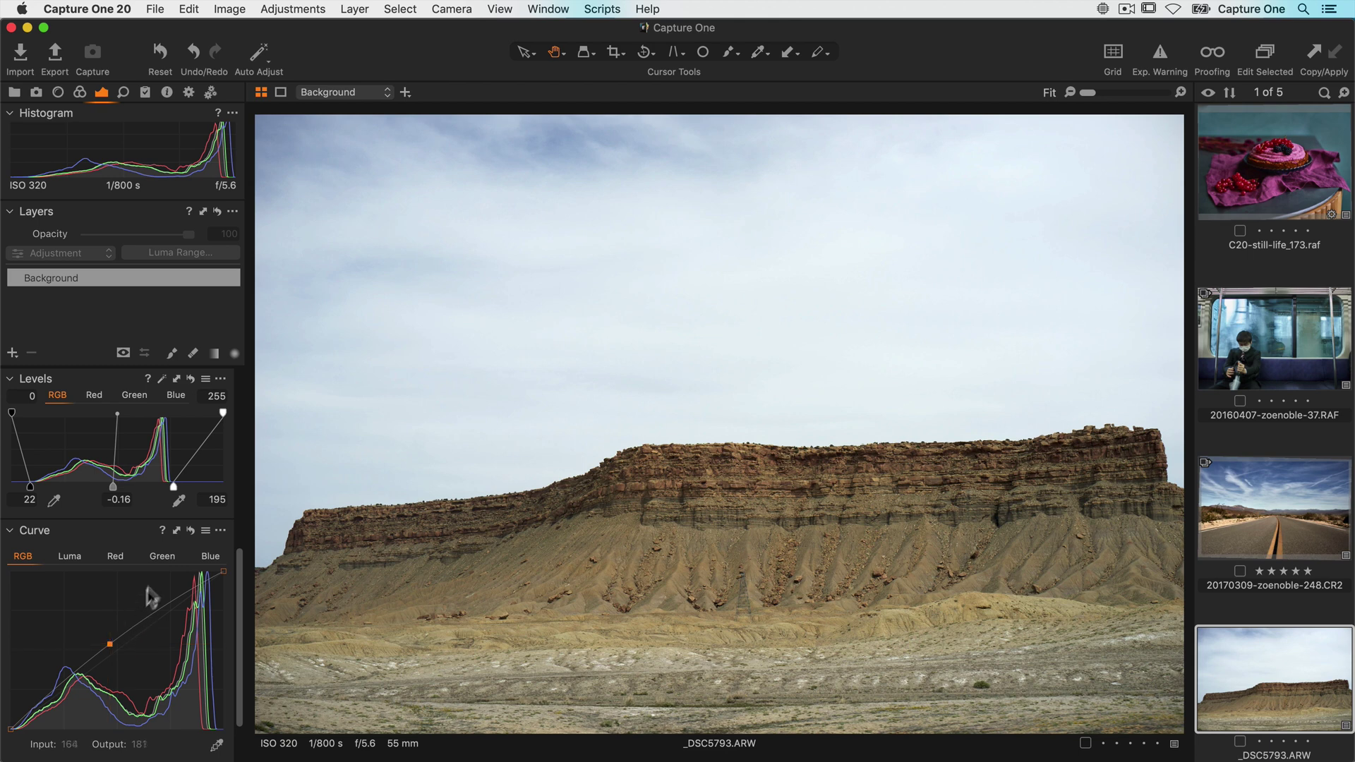
pyautogui.click(191, 529)
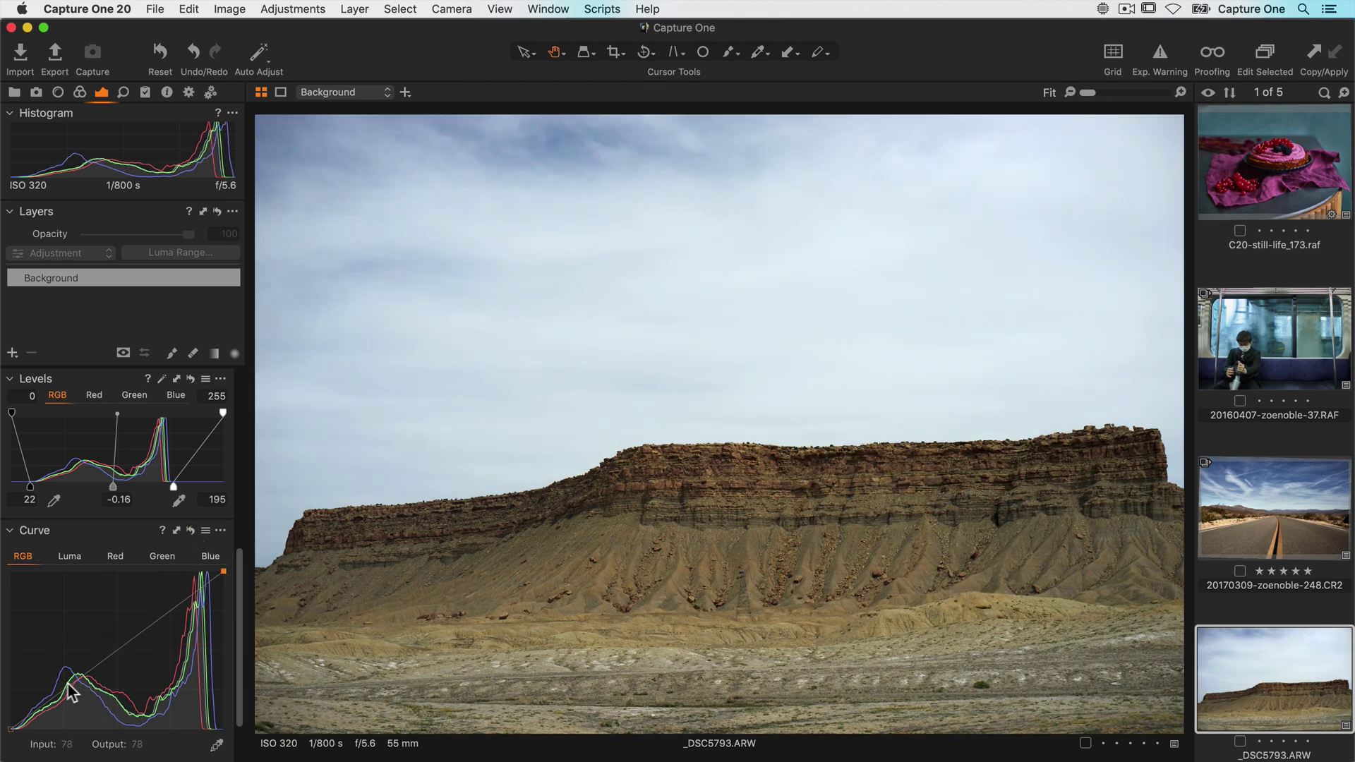
pyautogui.moveTo(52, 697); pyautogui.dragTo(51, 706)
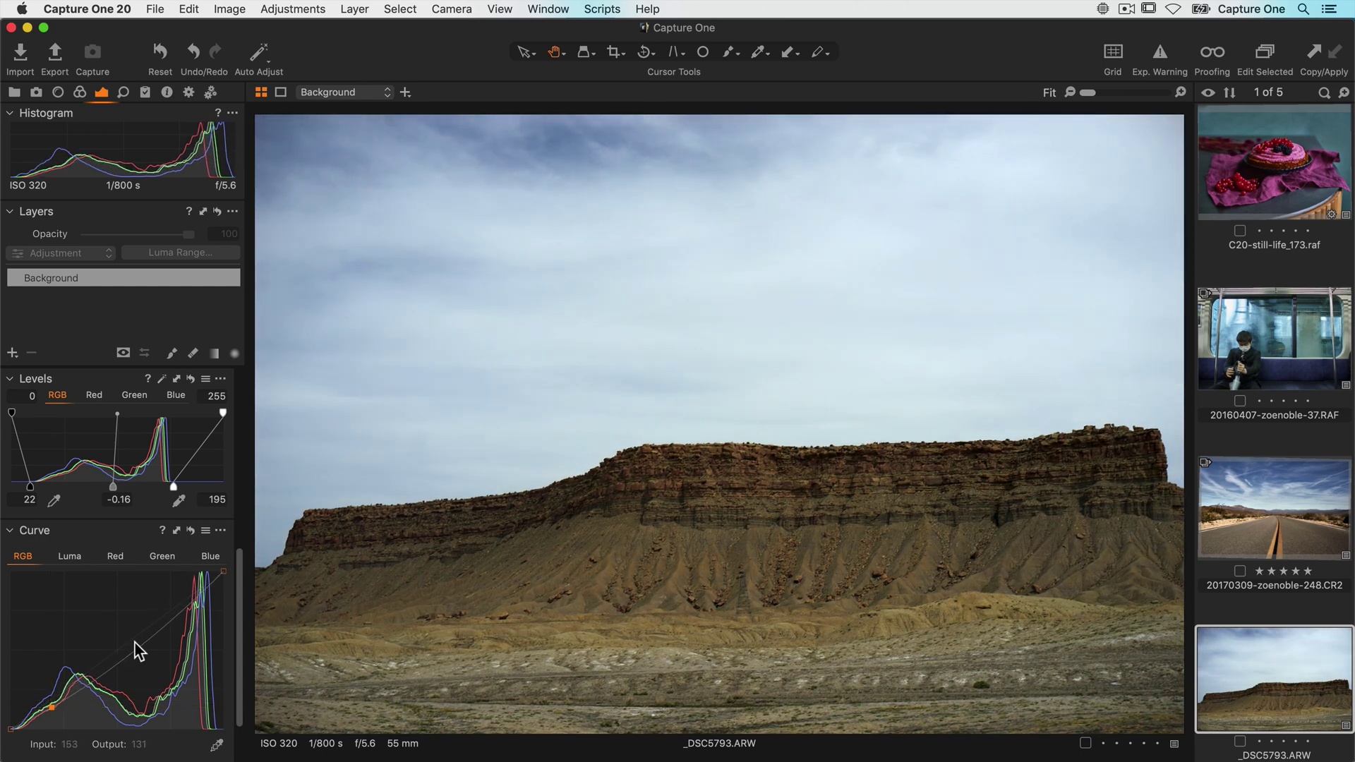
pyautogui.moveTo(183, 599); pyautogui.dragTo(183, 590)
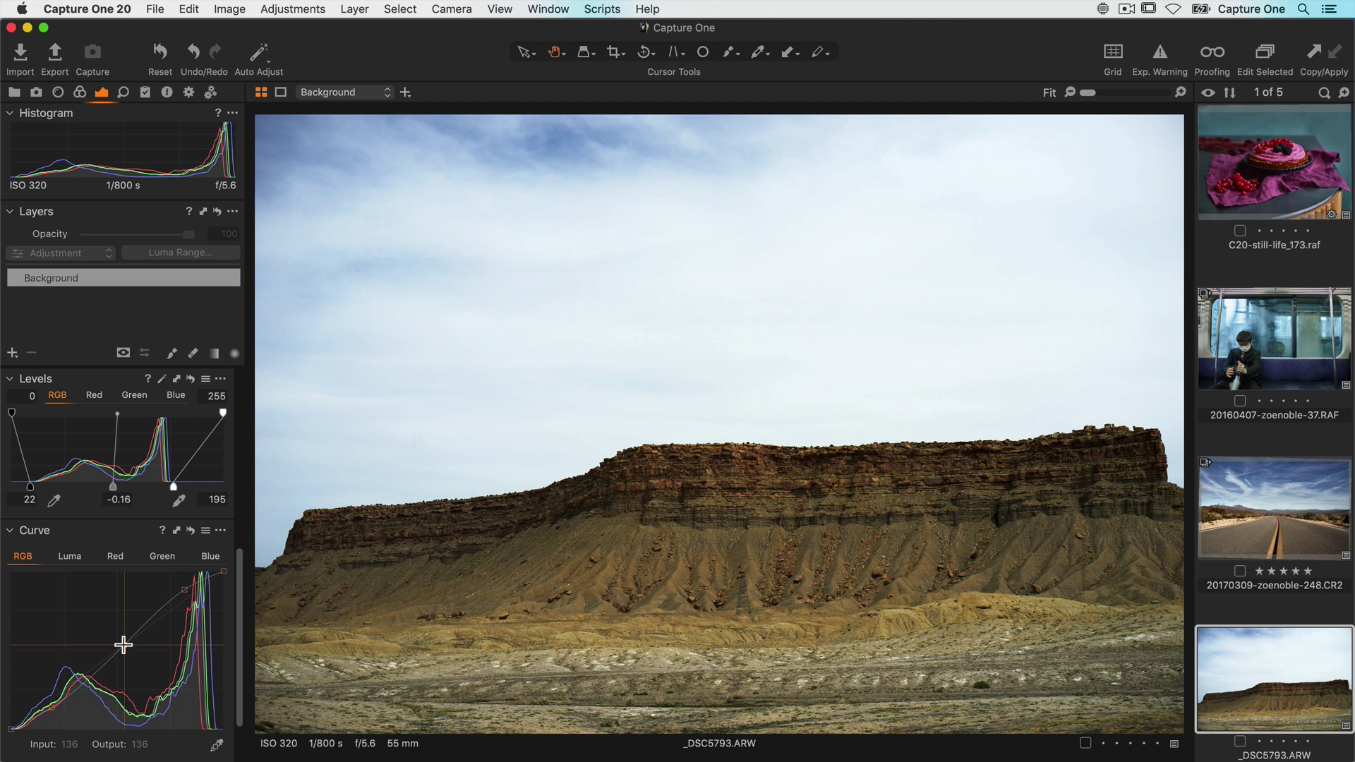
pyautogui.click(124, 644)
# - Reset the RGB curve and build a gentle S-shaped Luma curve instead
pyautogui.click(189, 531)
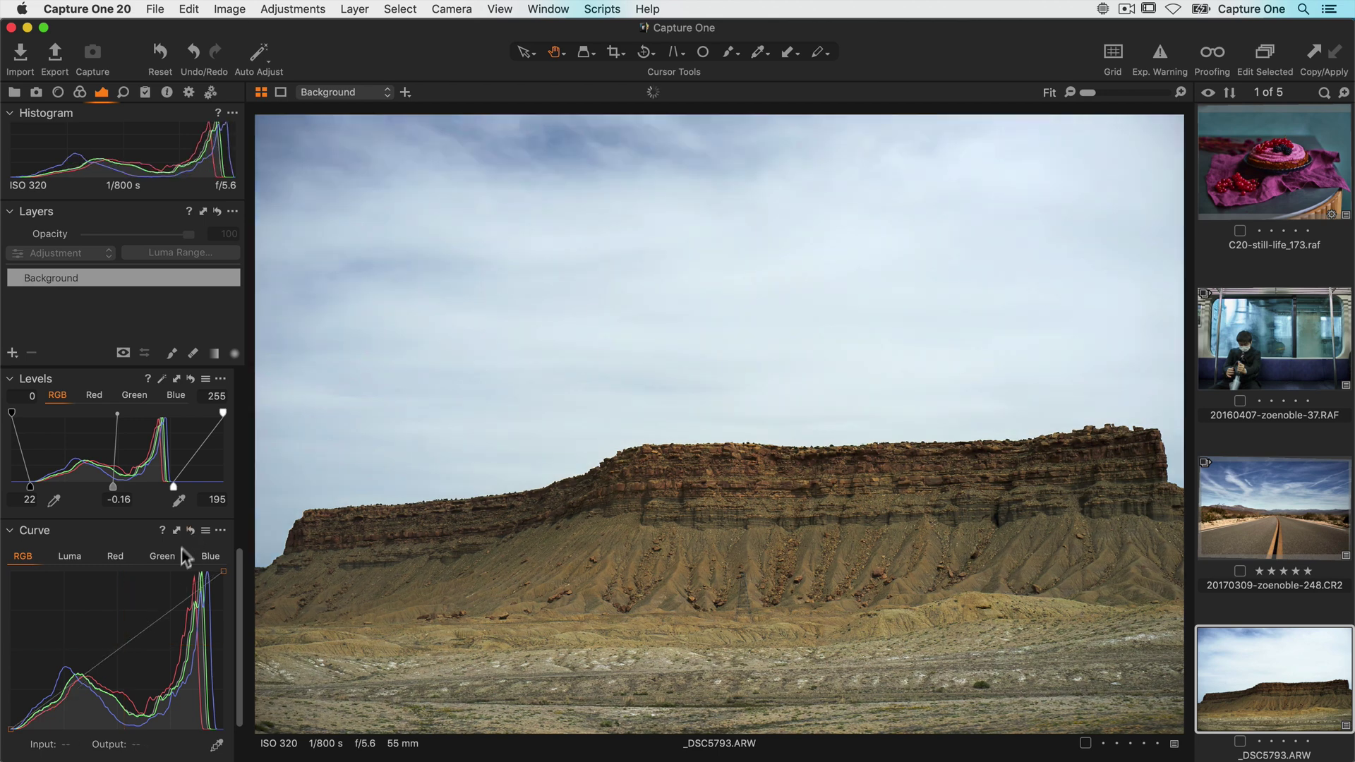
pyautogui.click(71, 556)
pyautogui.click(54, 705)
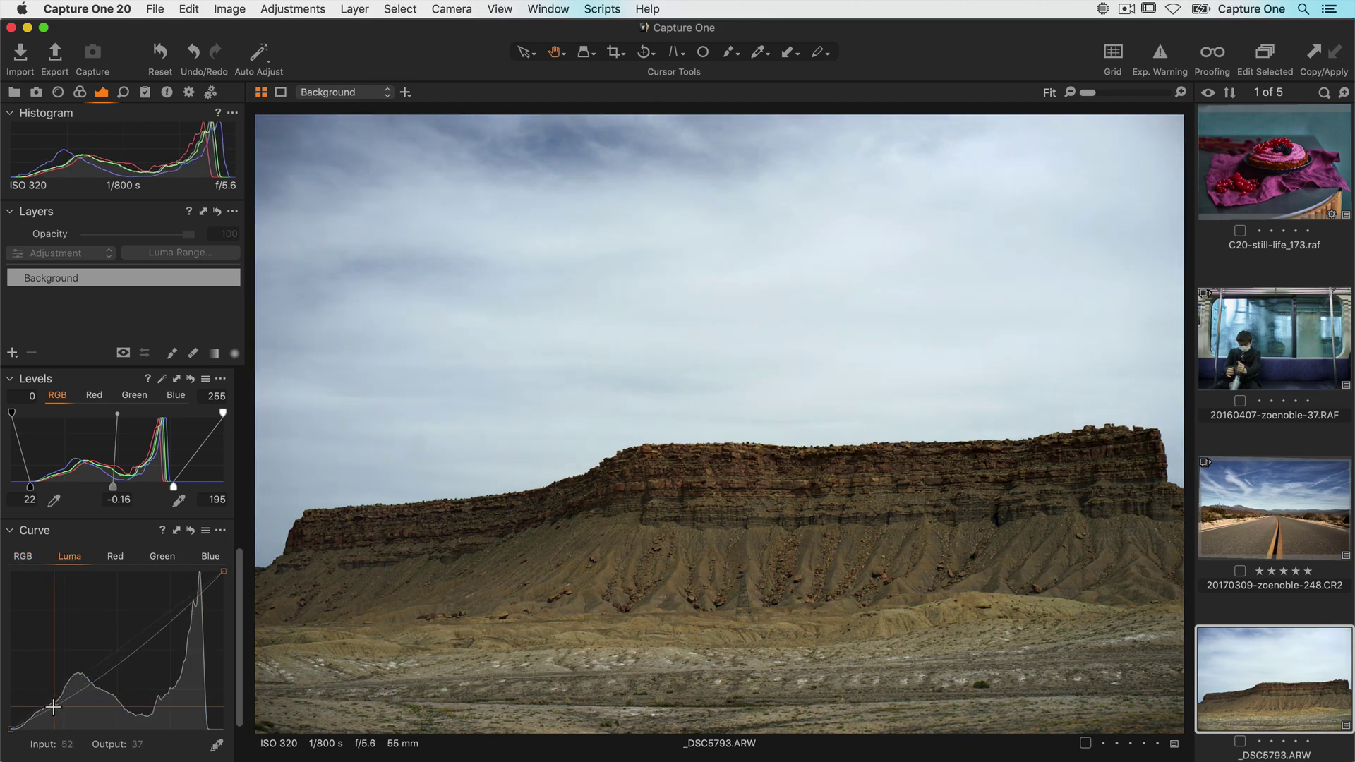
pyautogui.moveTo(191, 594); pyautogui.dragTo(191, 586)
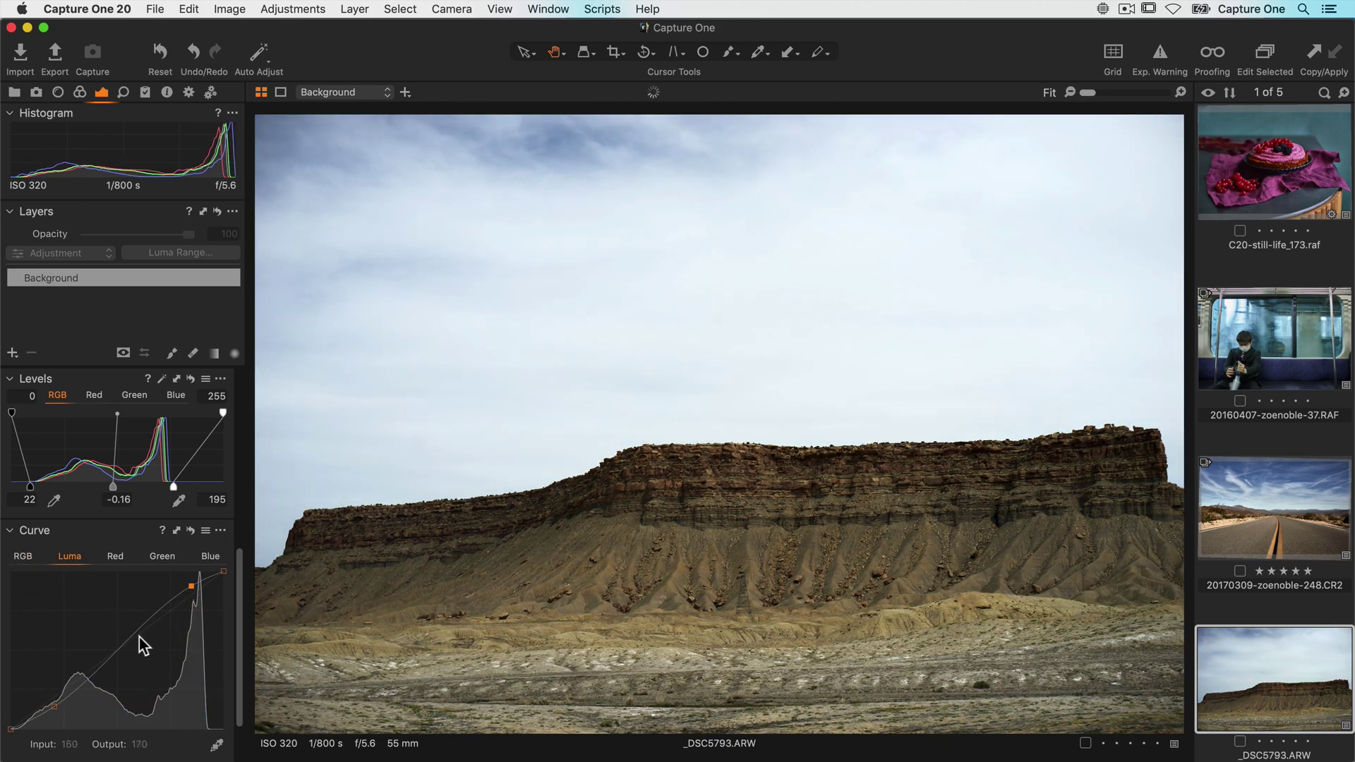
pyautogui.moveTo(119, 646); pyautogui.dragTo(118, 650)
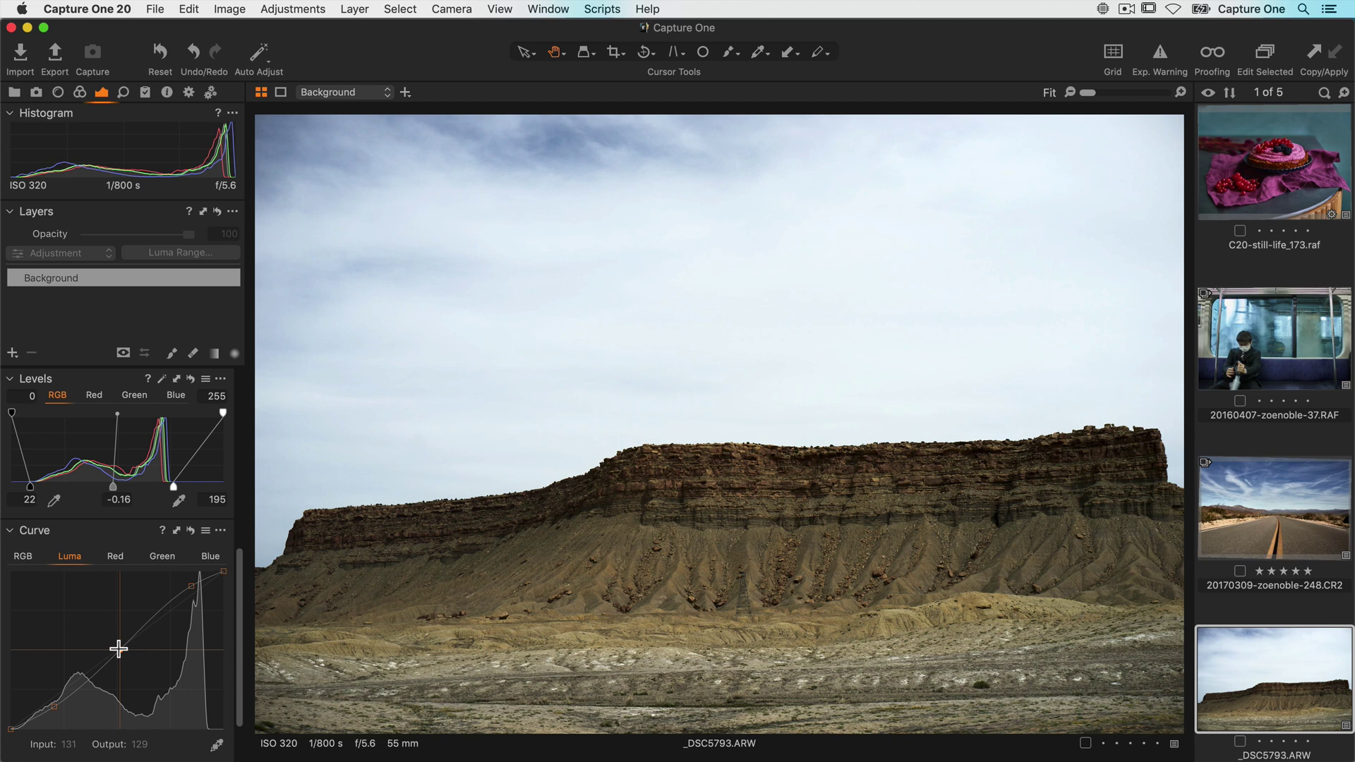
# - Straighten the Luma curve and set the Exposure Contrast slider to 30
pyautogui.click(191, 529)
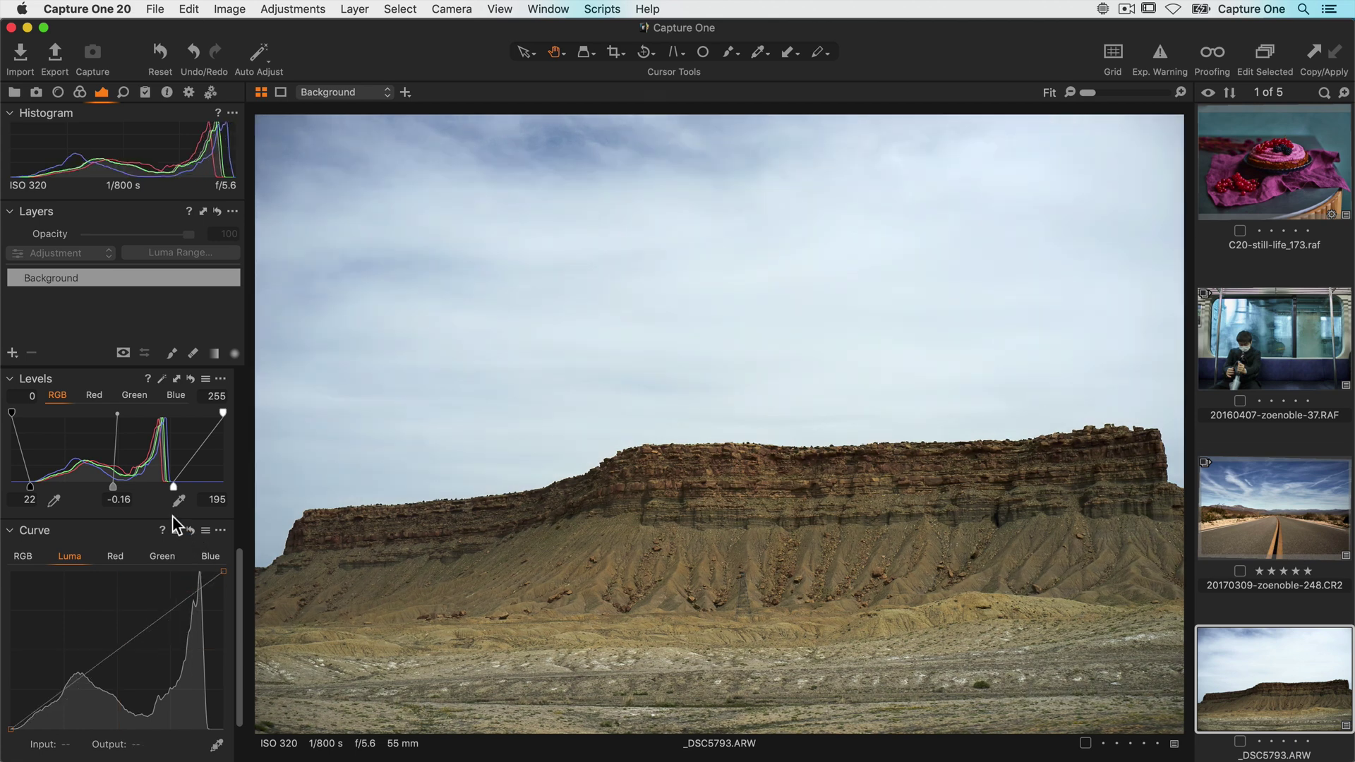
pyautogui.scroll(10, 172, 515)
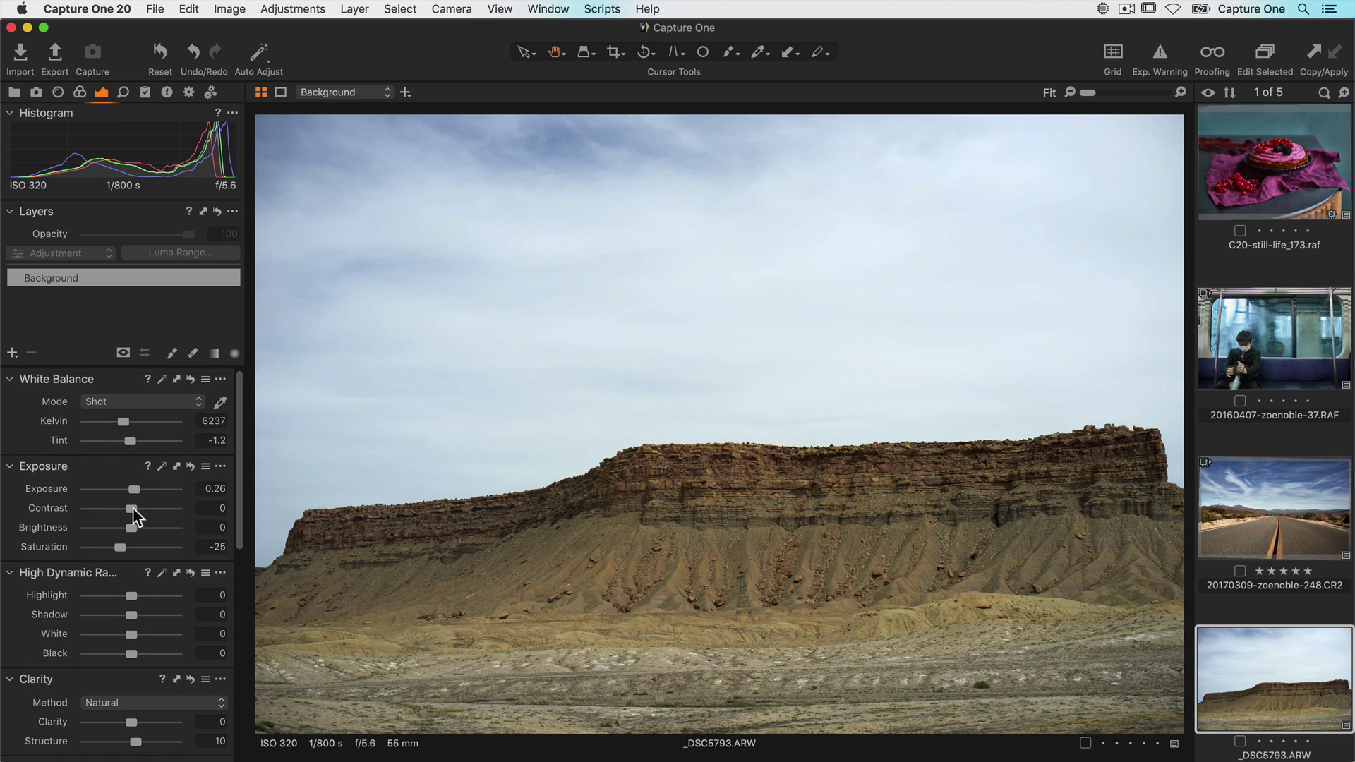
pyautogui.moveTo(133, 507); pyautogui.dragTo(160, 506)
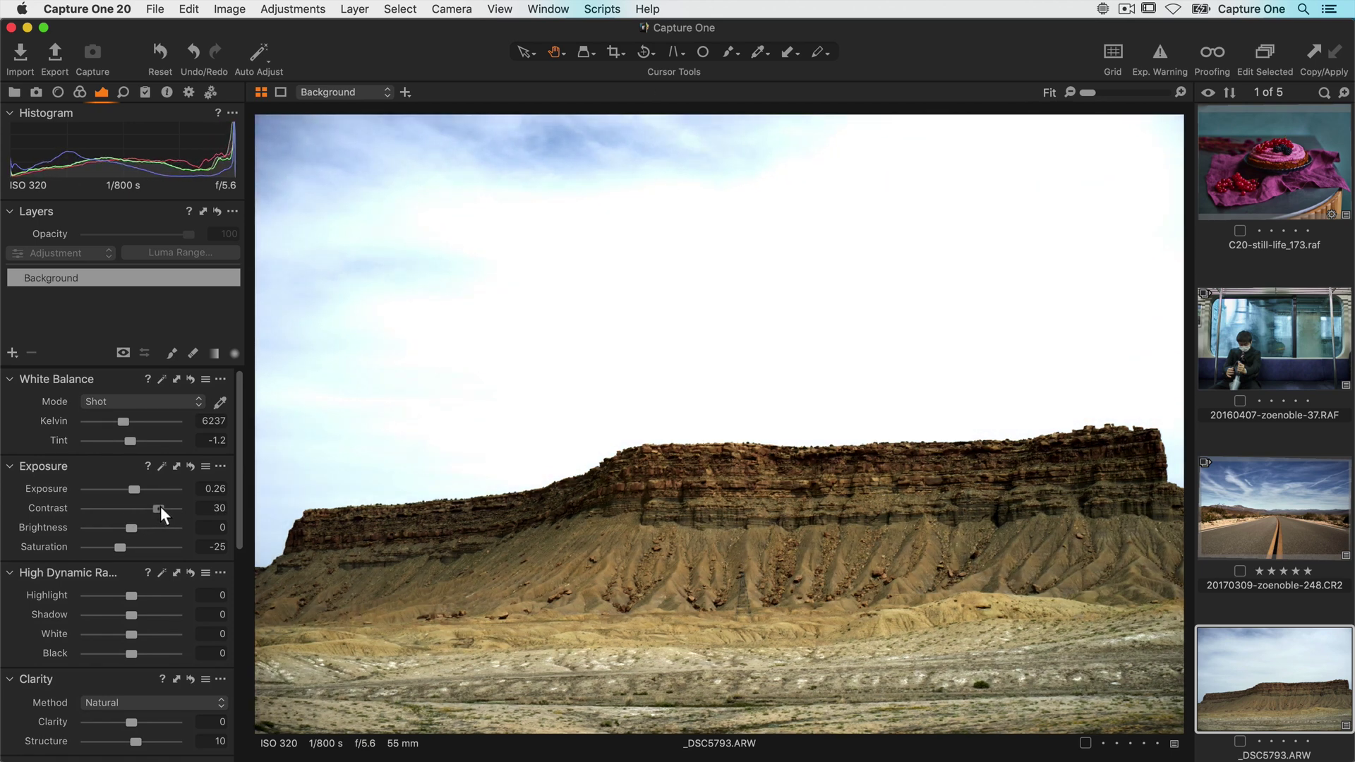